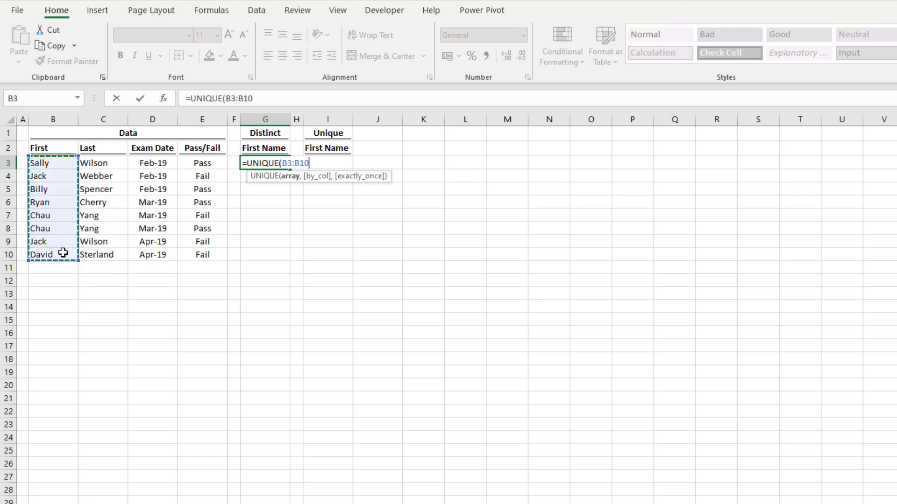
# - Complete =UNIQUE(B3:B10) in G3 so it spills the six distinct first names into G3:G8
pyautogui.write(')')
pyautogui.press('Return')
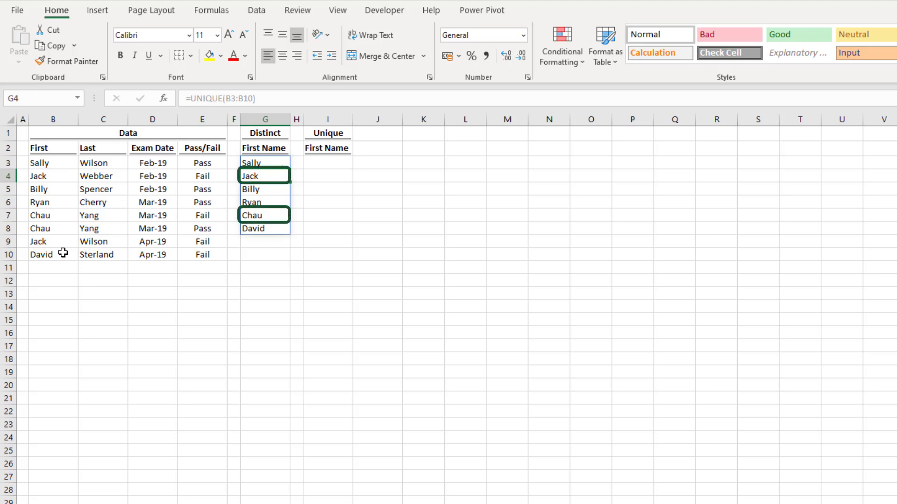
pyautogui.click(330, 163)
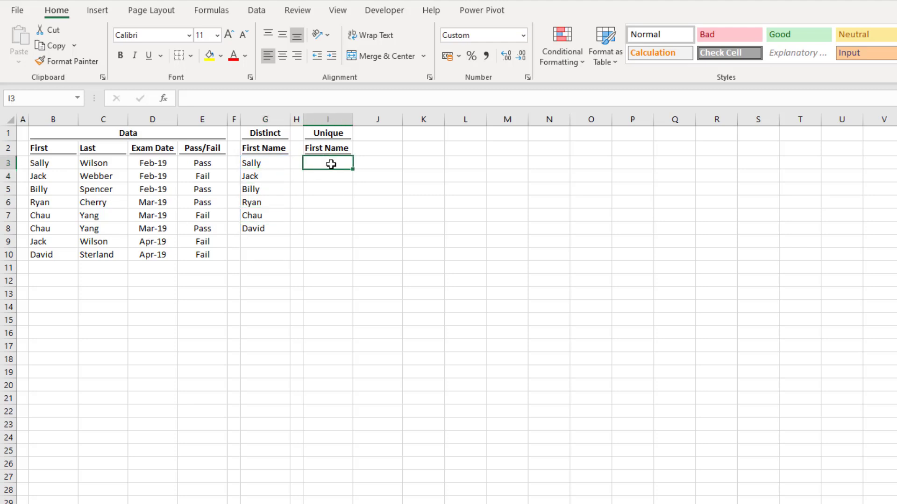
# - In I3, enter =UNIQUE(B3:B10,,TRUE) to list the names that appear exactly once
pyautogui.write('=UN')
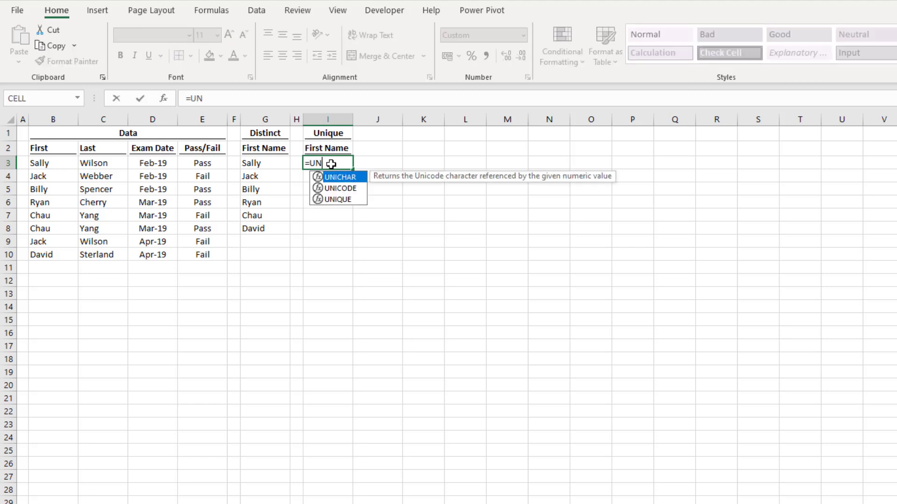
pyautogui.write('IQUE(')
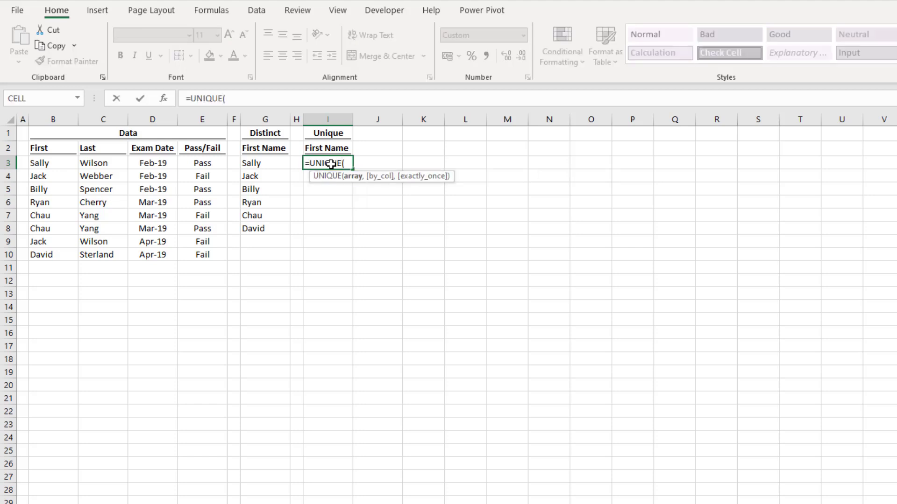
pyautogui.moveTo(55, 165); pyautogui.dragTo(51, 253)
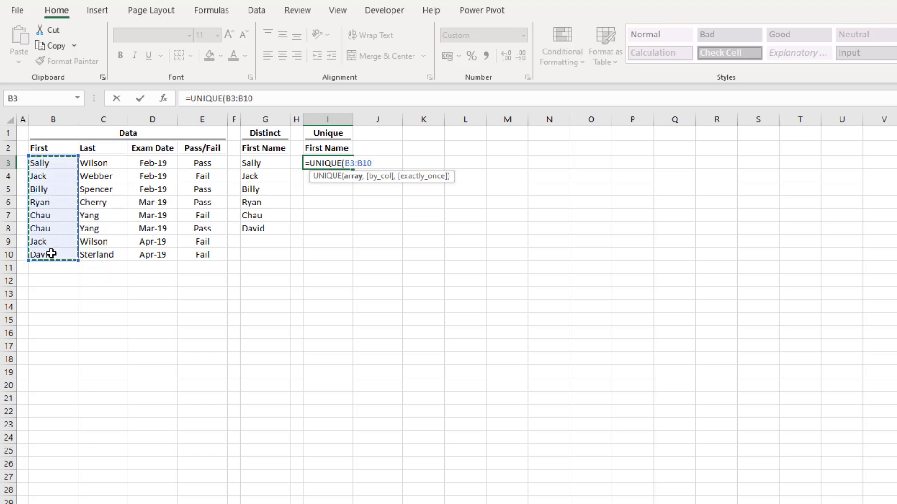
pyautogui.write(',')
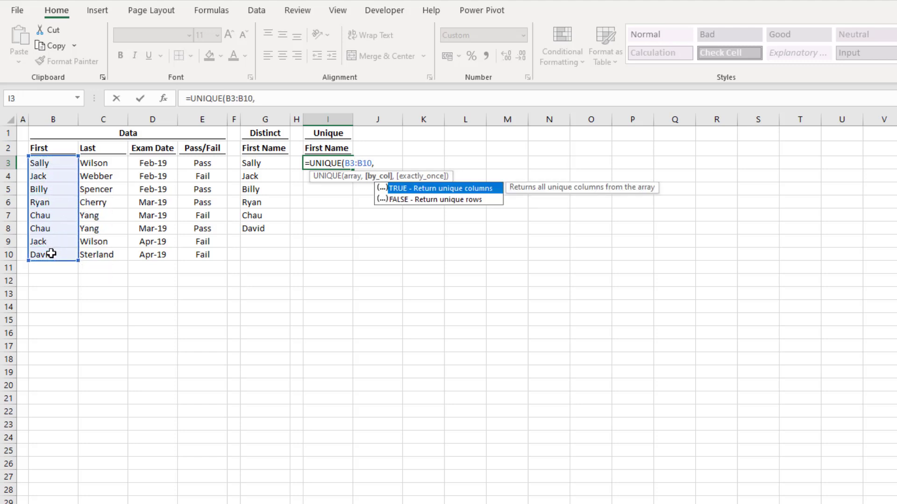
pyautogui.write(',')
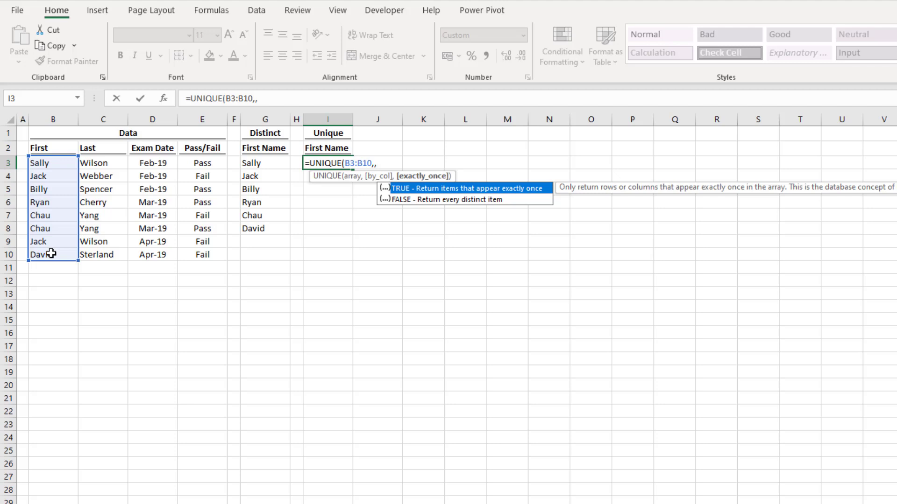
pyautogui.write('TRUE)')
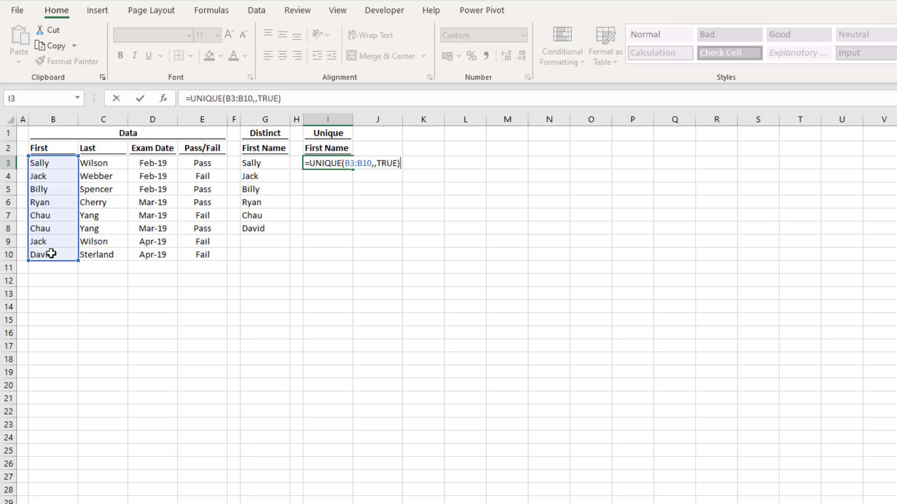
pyautogui.press('Return')
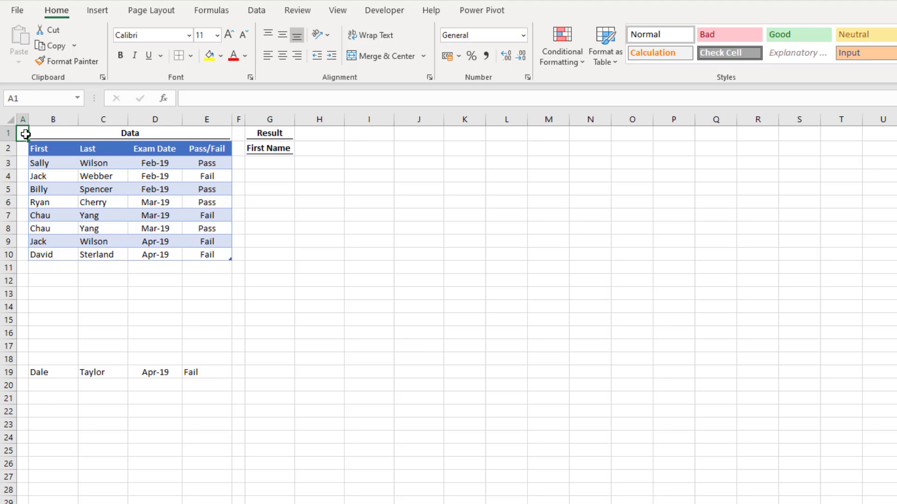
# - Enter =UNIQUE(tblExams[First]) in G3 to spill six distinct names, then select the Dale record
pyautogui.click(258, 163)
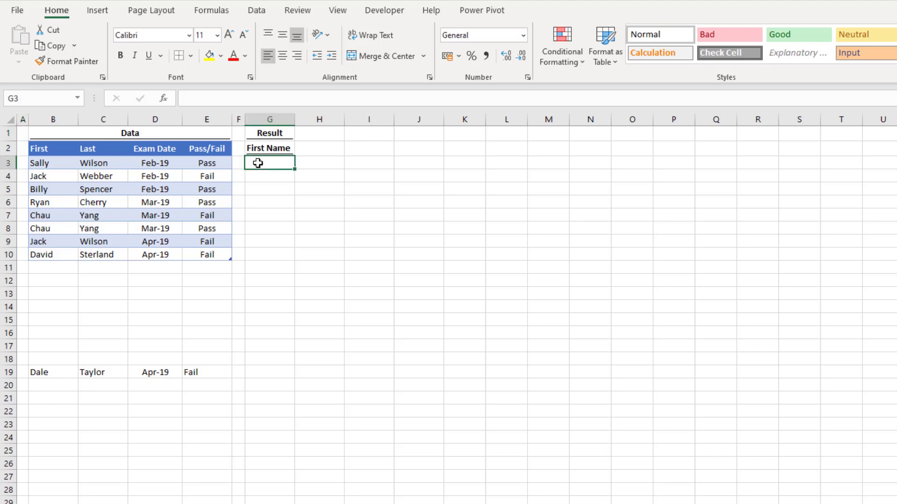
pyautogui.write('=')
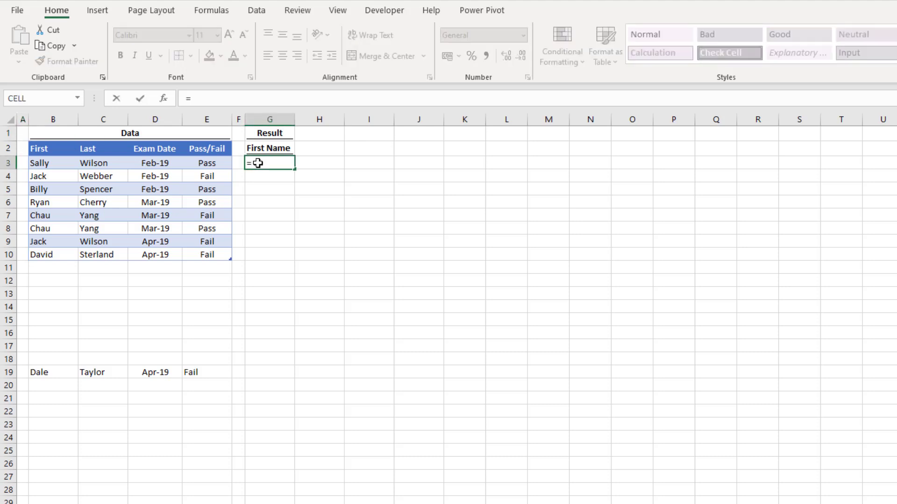
pyautogui.write('UNIQUE')
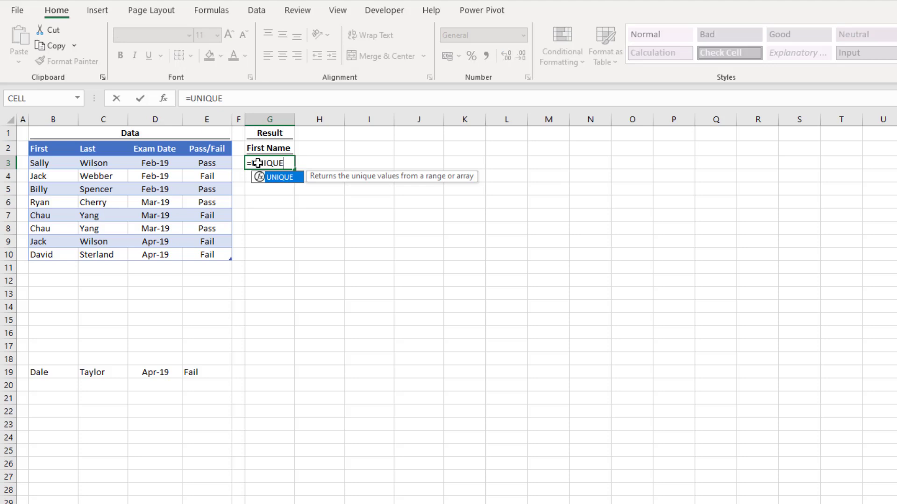
pyautogui.write('(')
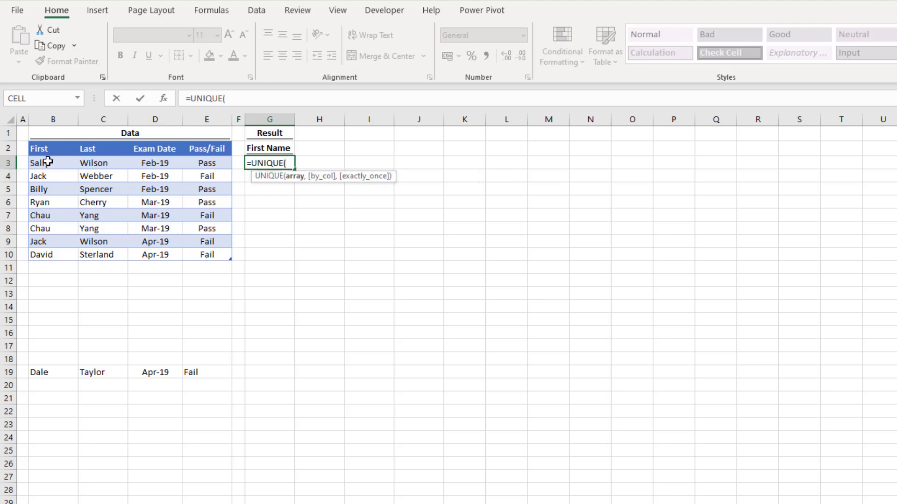
pyautogui.moveTo(48, 162); pyautogui.dragTo(46, 253)
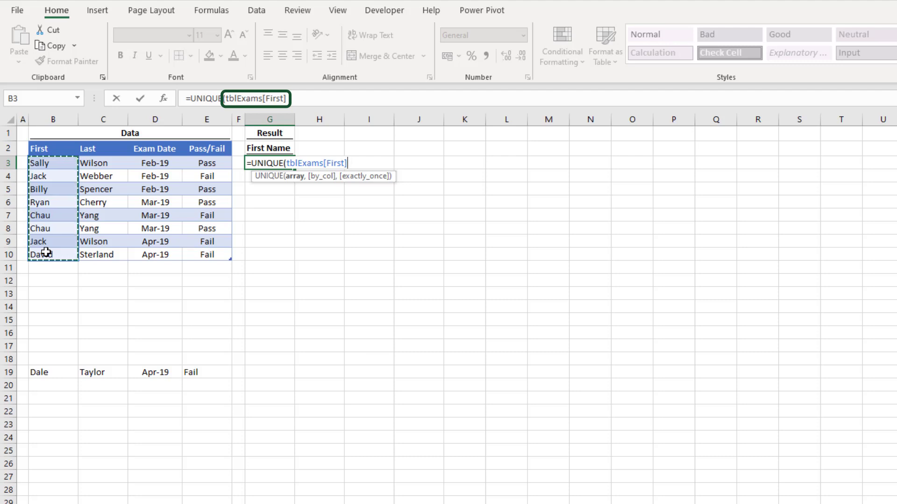
pyautogui.write(')')
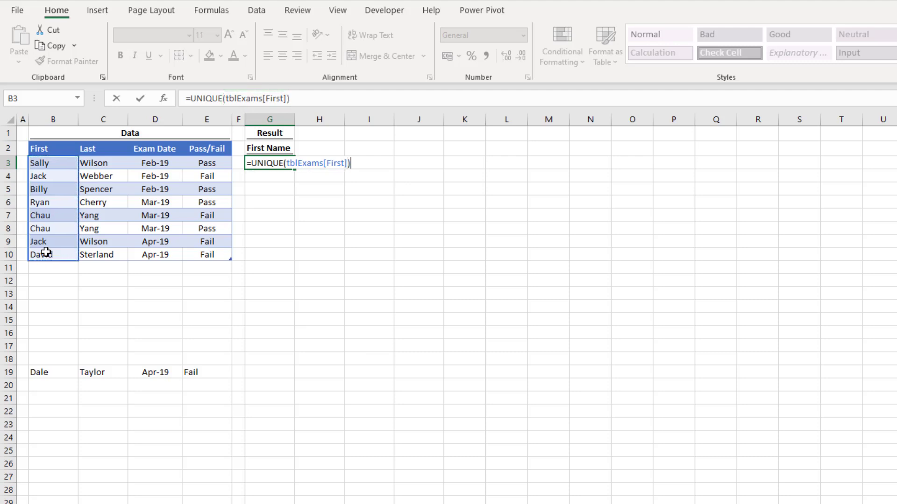
pyautogui.press('Return')
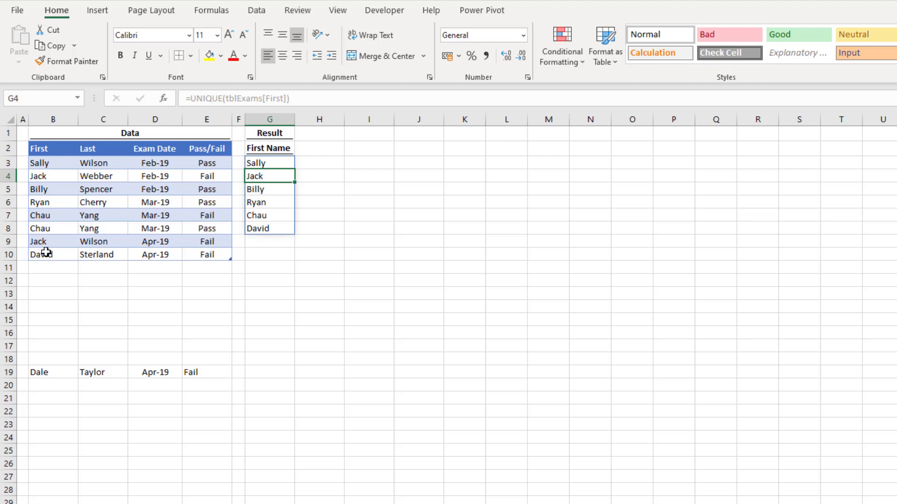
pyautogui.moveTo(54, 371); pyautogui.dragTo(146, 273)
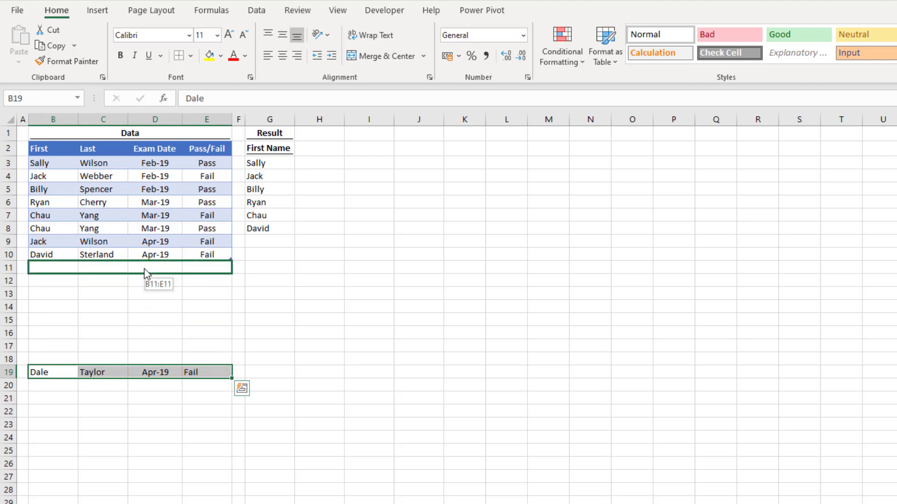
# - Move the Dale record from row 19 into row 11 so the exam table expands
pyautogui.moveTo(146, 273); pyautogui.dragTo(146, 273)
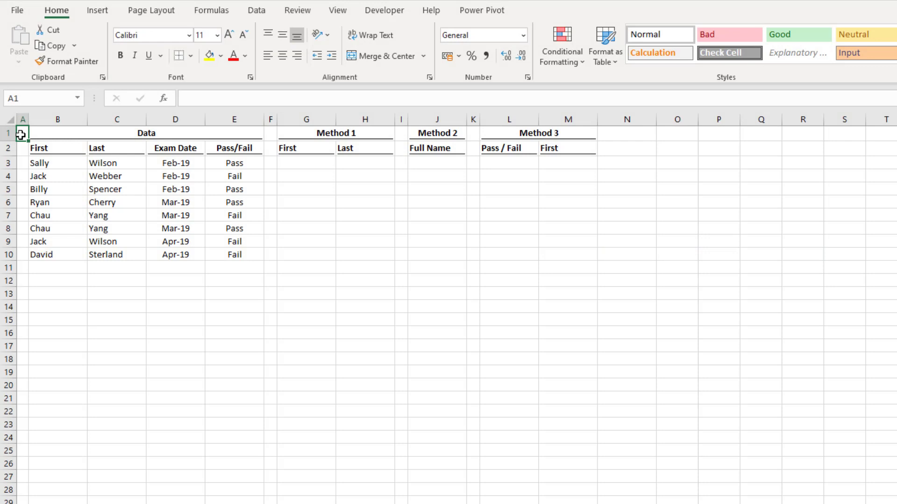
# - Enter =UNIQUE(B3:C10) in G3 to spill seven distinct first-and-last-name pairs
pyautogui.click(310, 160)
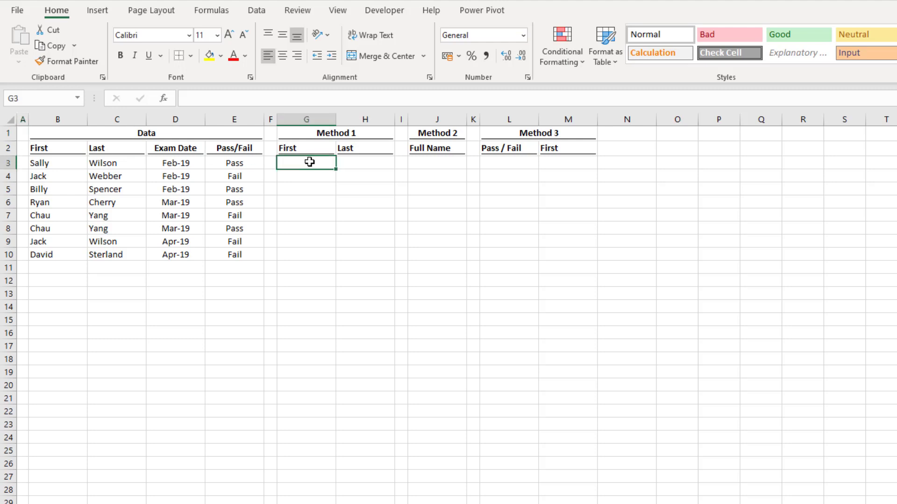
pyautogui.write('=U')
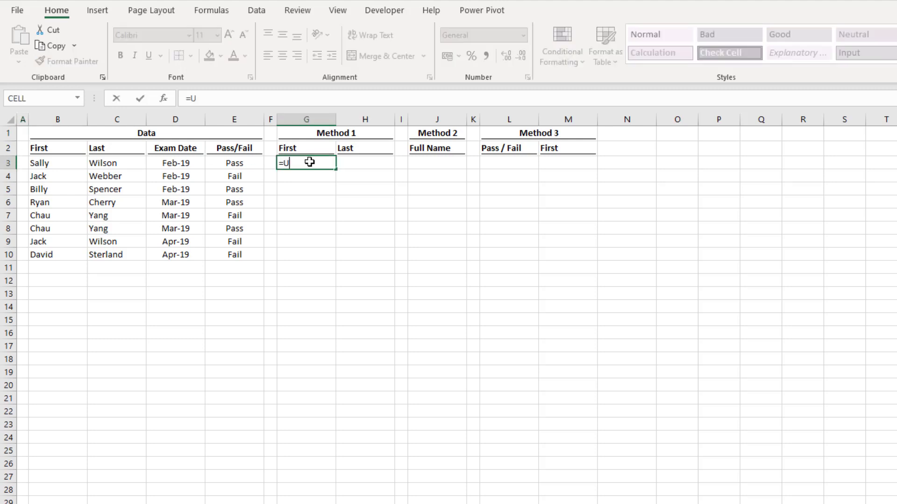
pyautogui.write('NIQUE(')
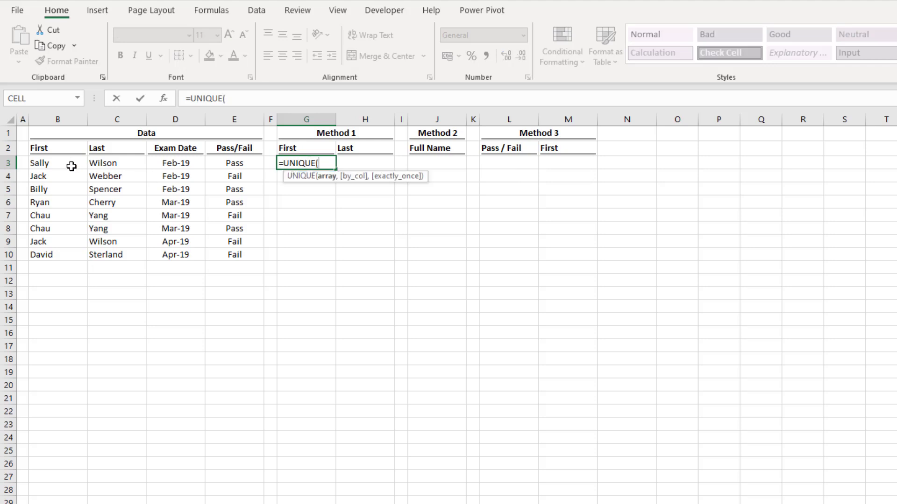
pyautogui.moveTo(70, 165); pyautogui.dragTo(121, 257)
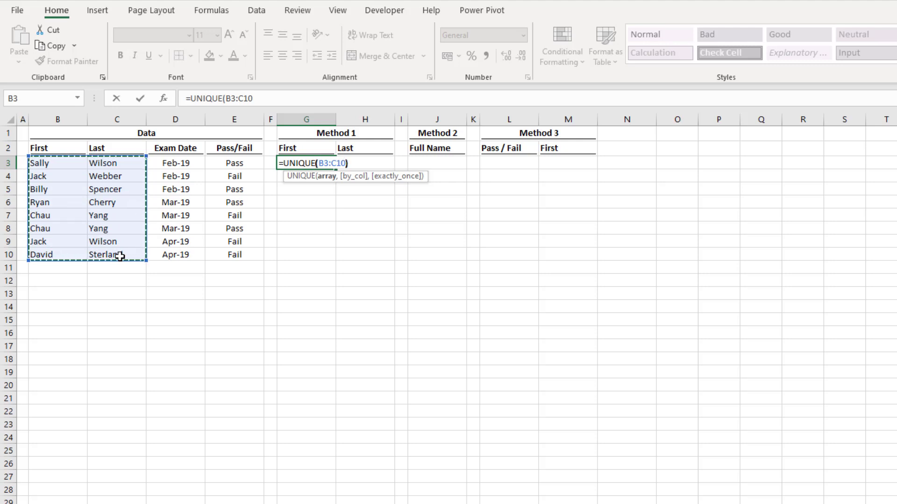
pyautogui.write(')')
pyautogui.press('Return')
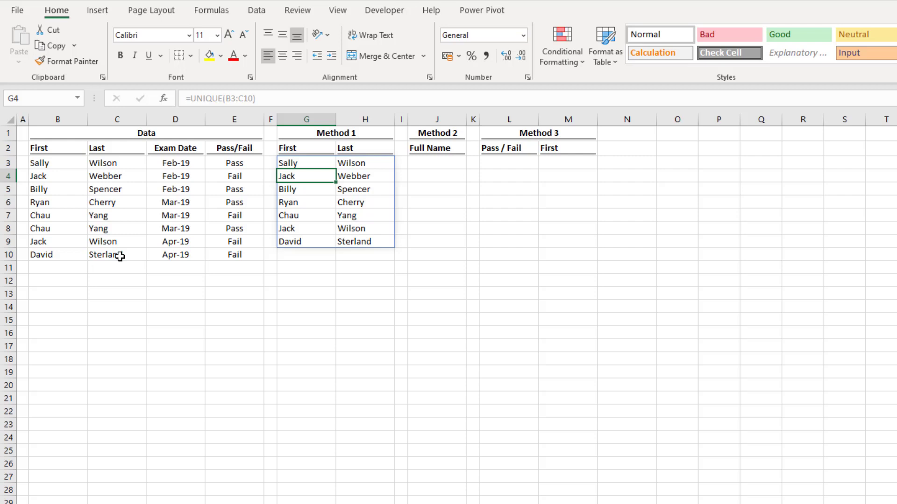
pyautogui.click(430, 163)
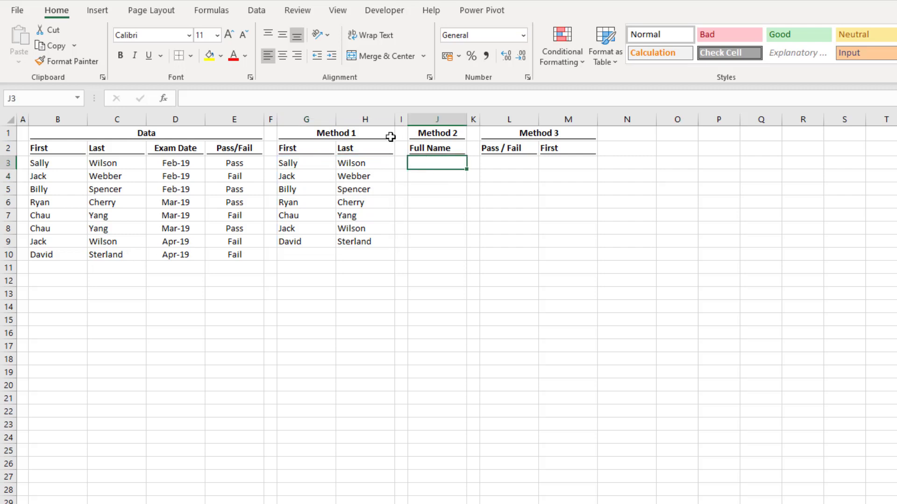
# - Enter =UNIQUE(B3:B10&" "&C3:C10) in J3 to spill seven combined full names
pyautogui.click(376, 97)
pyautogui.write('=')
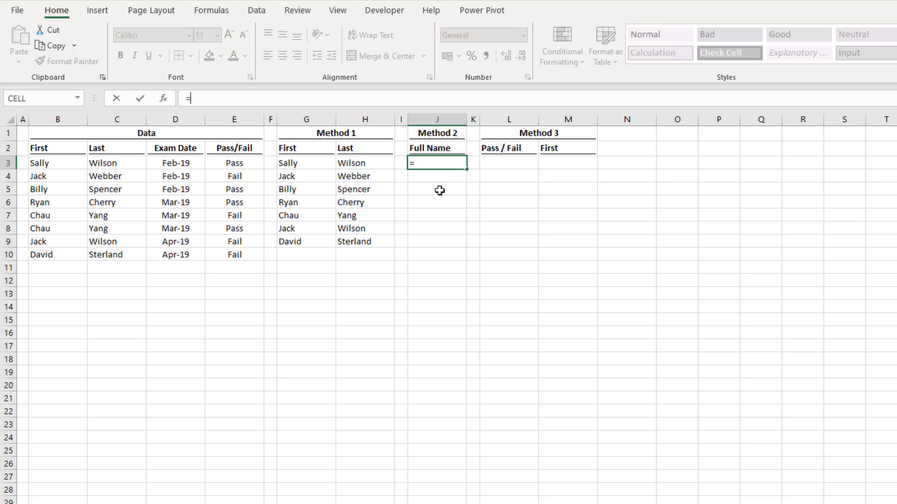
pyautogui.write('UNIQUE')
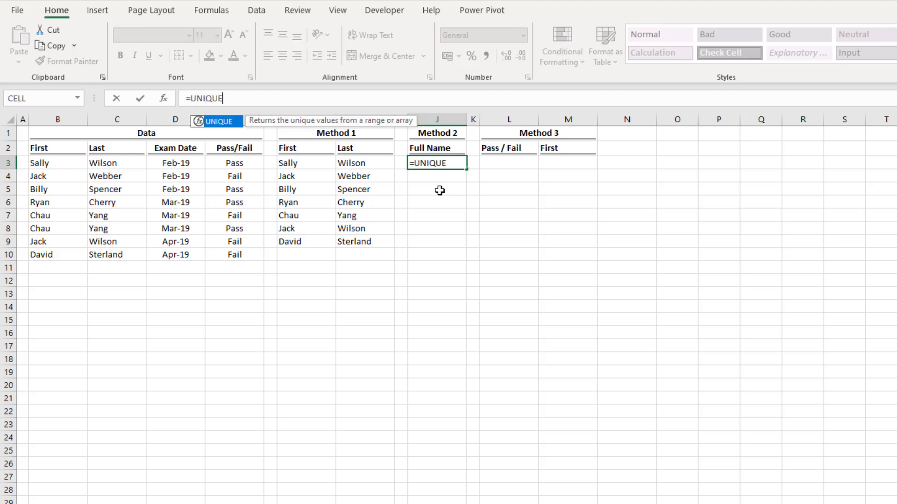
pyautogui.write('(')
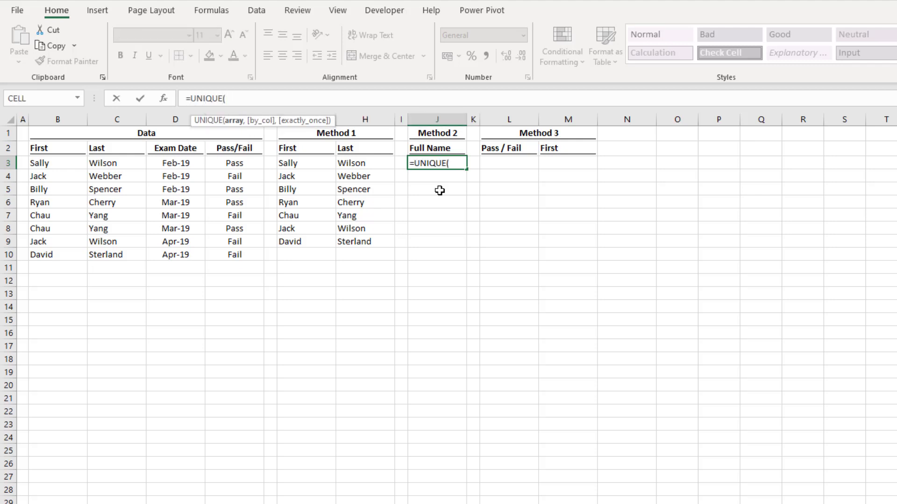
pyautogui.moveTo(70, 164); pyautogui.dragTo(71, 251)
pyautogui.write('&"')
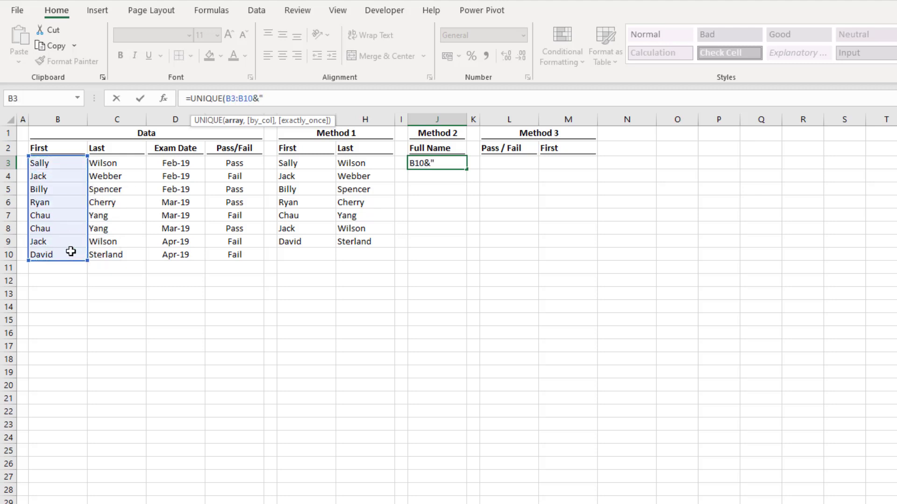
pyautogui.write(' "&')
pyautogui.moveTo(112, 163); pyautogui.dragTo(118, 255)
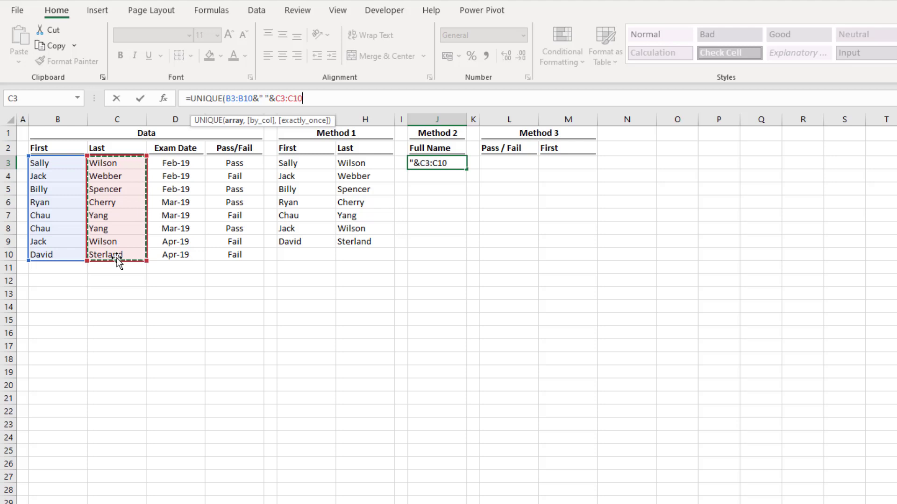
pyautogui.write(')')
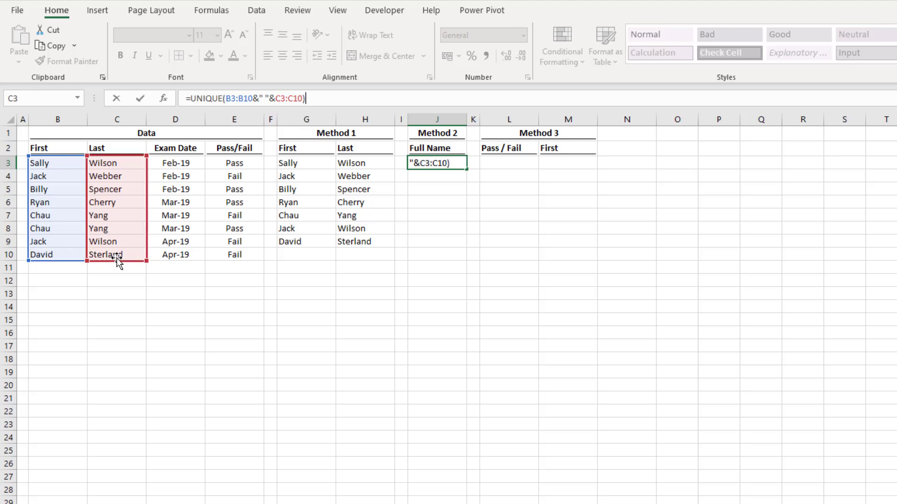
pyautogui.press('Return')
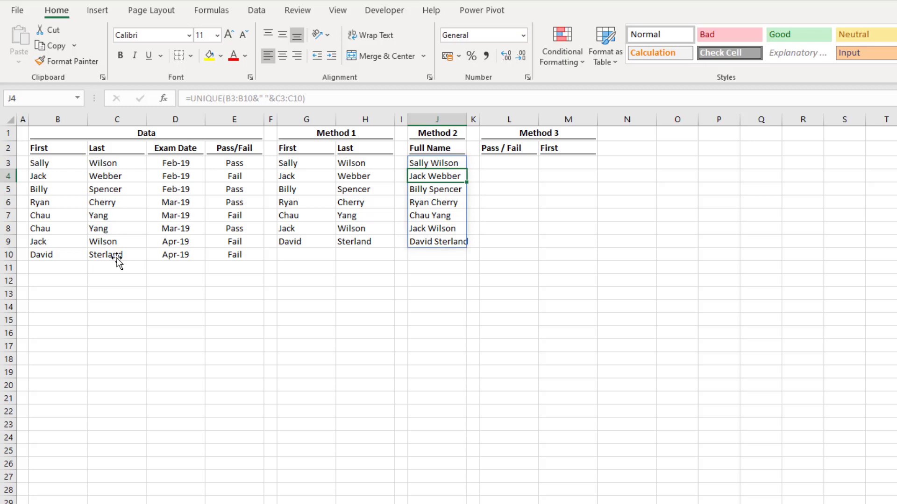
pyautogui.click(509, 164)
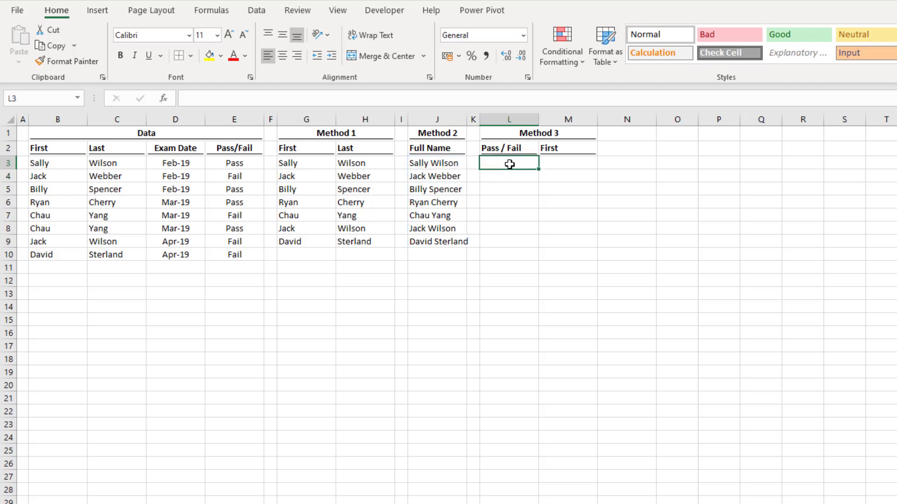
# - Enter =UNIQUE(CHOOSE({1,2},E3:E10,B3:B10)) in L3 to list unique Pass/Fail and first-name pairs
pyautogui.click(455, 97)
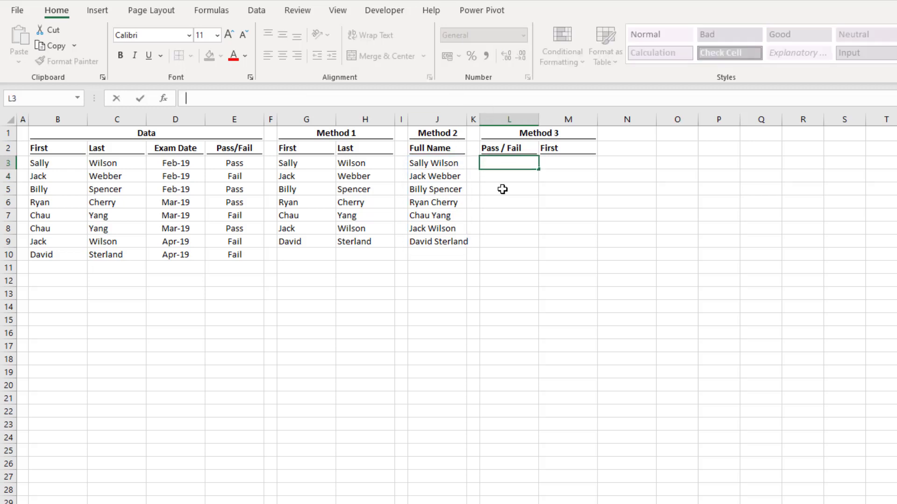
pyautogui.write('=UNIQ')
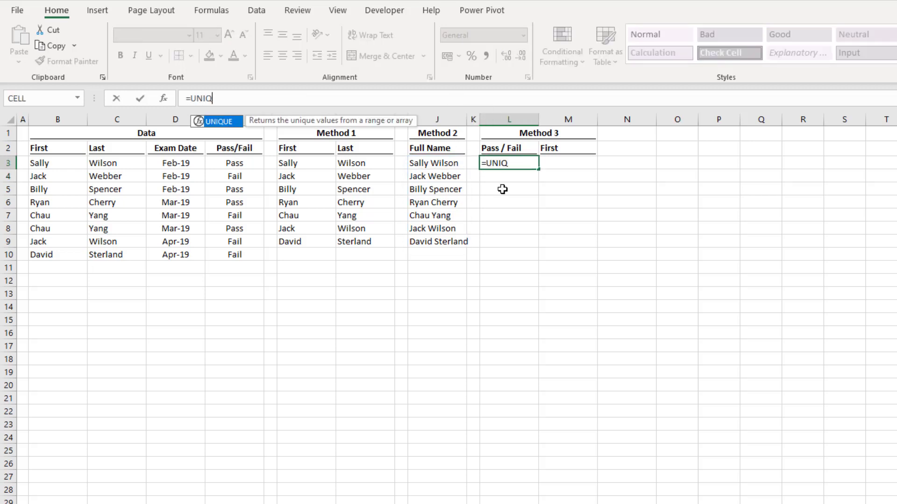
pyautogui.write('UE')
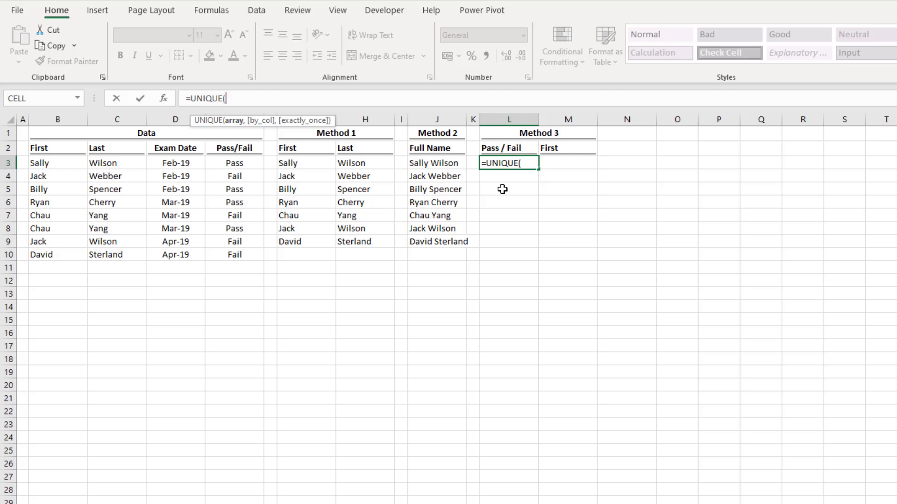
pyautogui.write('C')
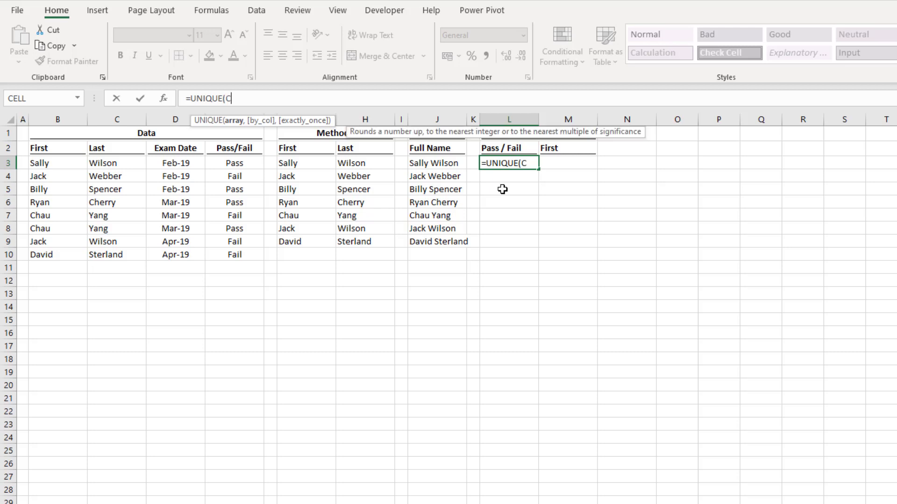
pyautogui.write('HOOSE(')
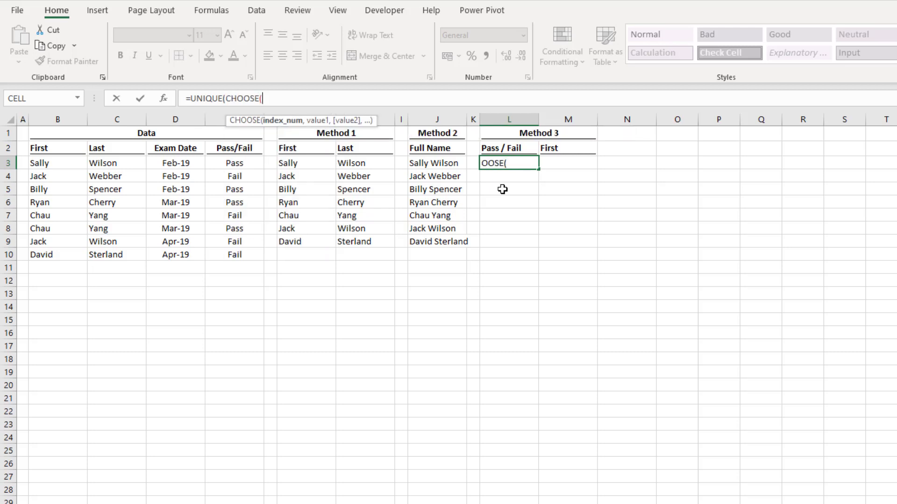
pyautogui.write('{1,2},')
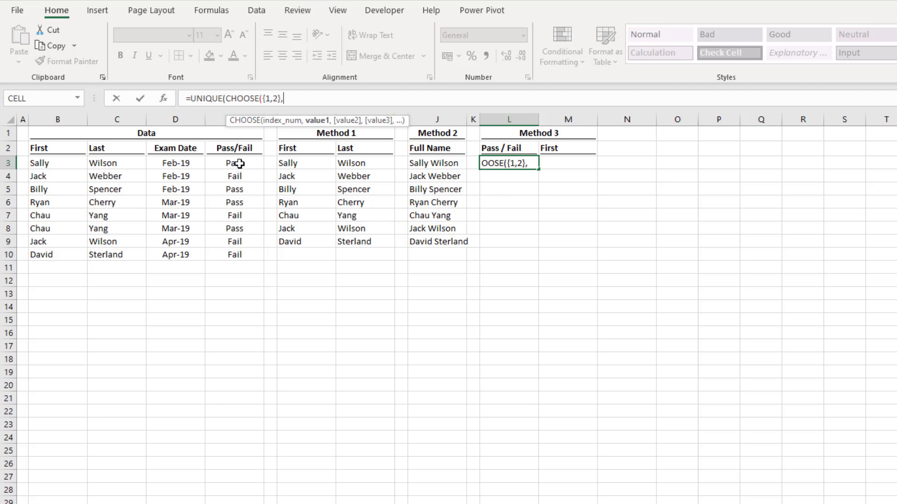
pyautogui.moveTo(239, 162); pyautogui.dragTo(238, 251)
pyautogui.write(',')
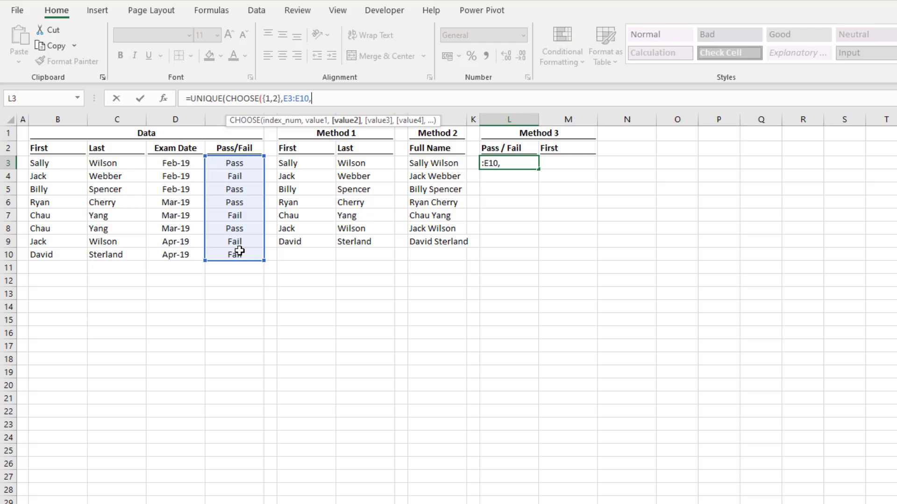
pyautogui.moveTo(71, 164); pyautogui.dragTo(56, 260)
pyautogui.write(')')
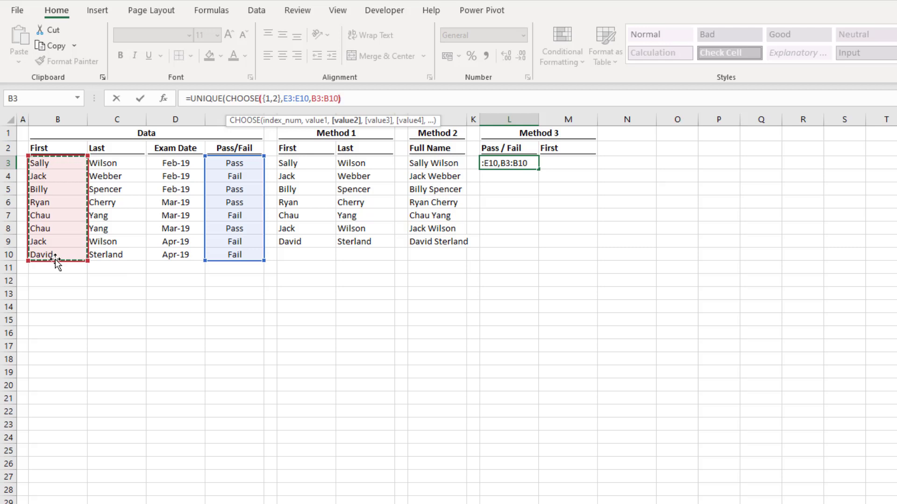
pyautogui.write(')')
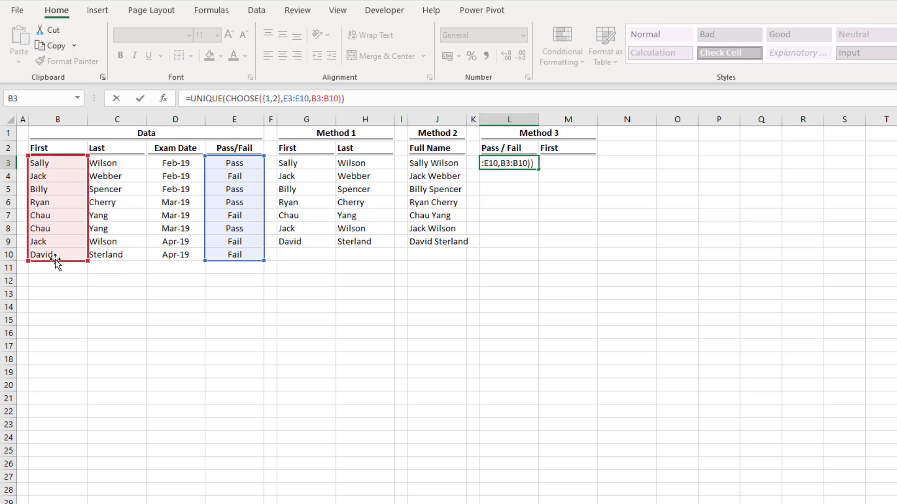
pyautogui.press('Return')
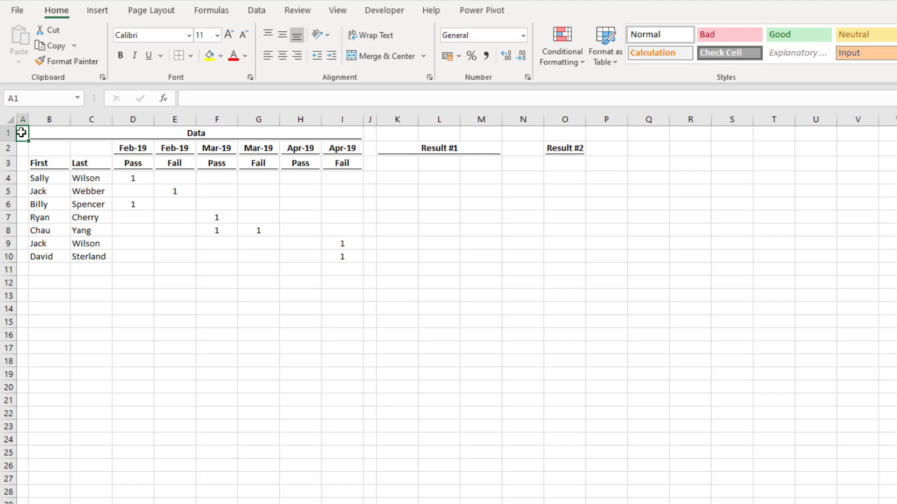
# - Enter =UNIQUE(D2:I2,TRUE) in K3 to list Feb-19, Mar-19 and Apr-19 across one row
pyautogui.click(397, 165)
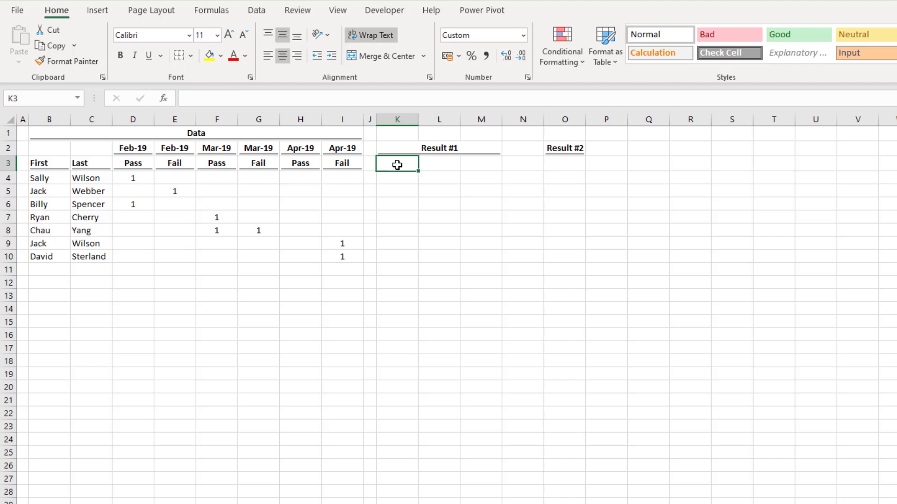
pyautogui.write('=')
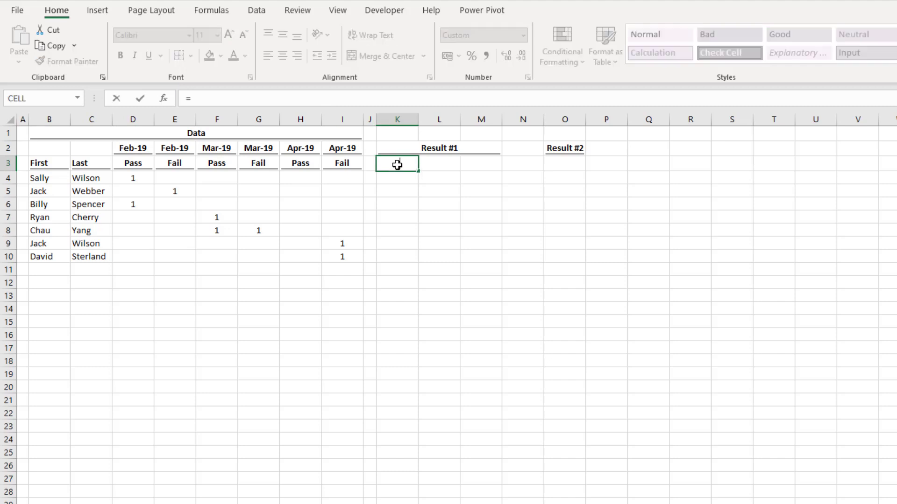
pyautogui.write('UNIQU')
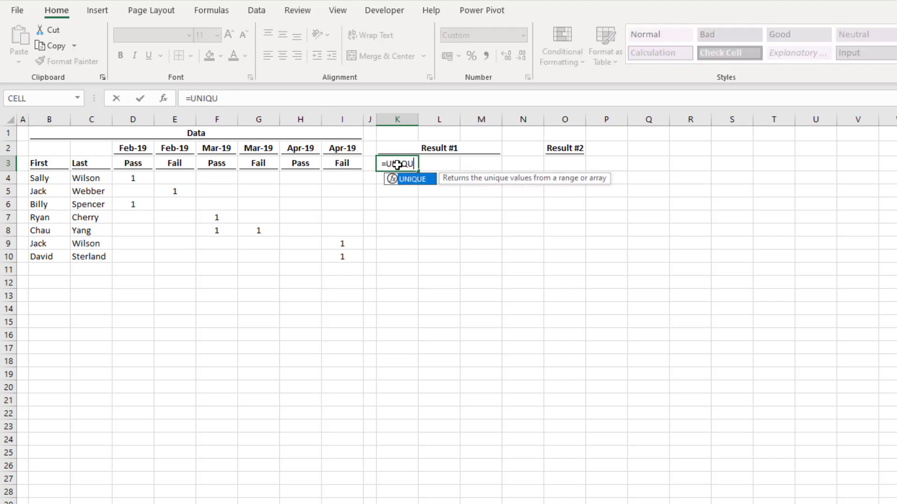
pyautogui.write('E(')
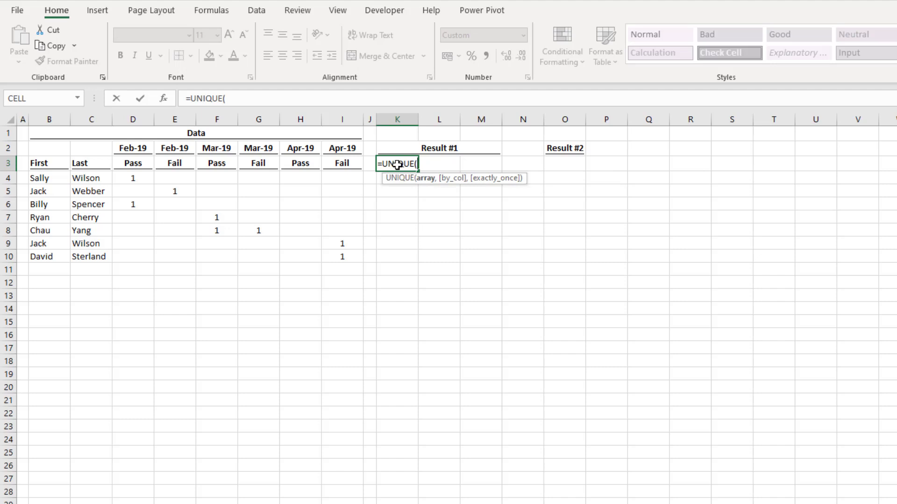
pyautogui.moveTo(138, 147); pyautogui.dragTo(341, 153)
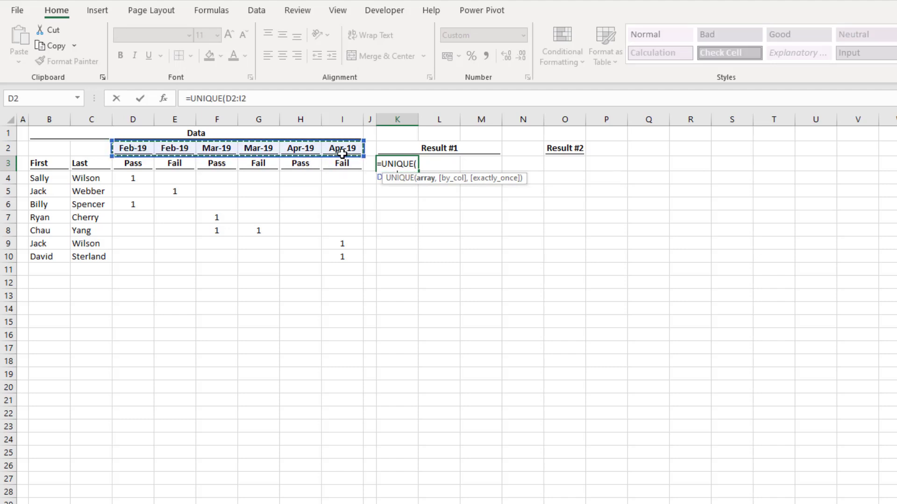
pyautogui.write(',')
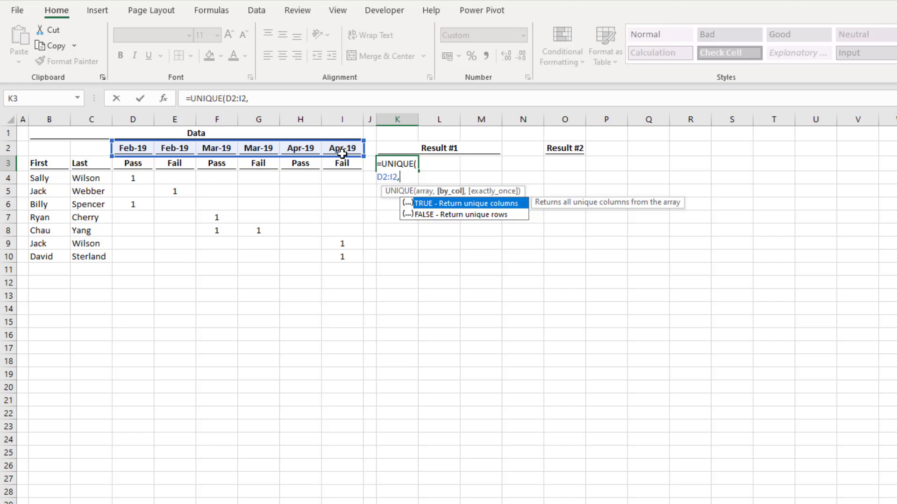
pyautogui.write('TRUE)')
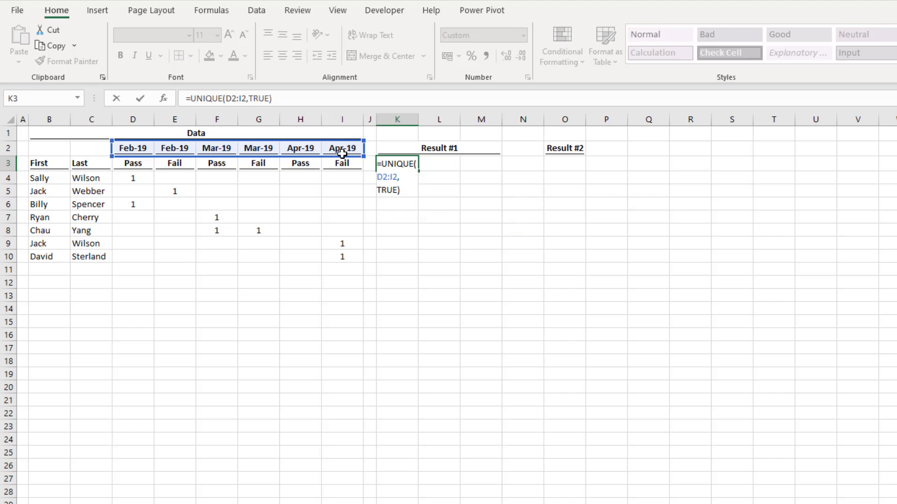
pyautogui.press('Return')
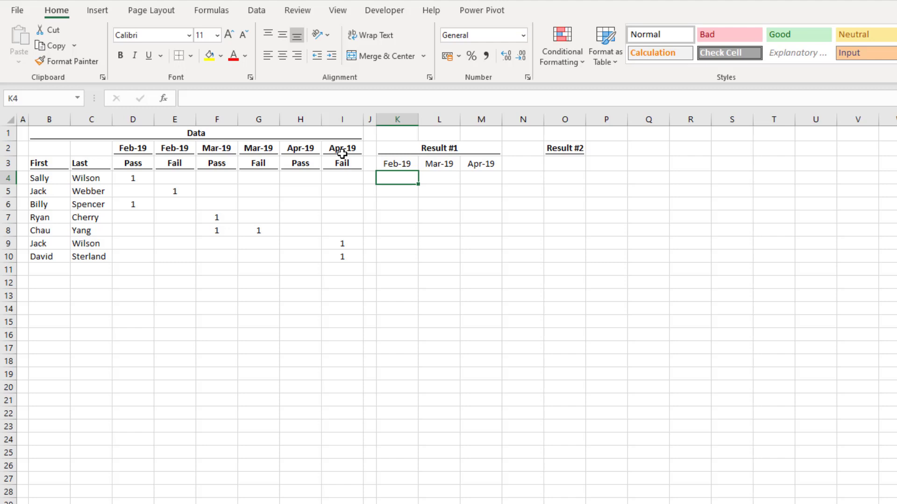
pyautogui.click(565, 162)
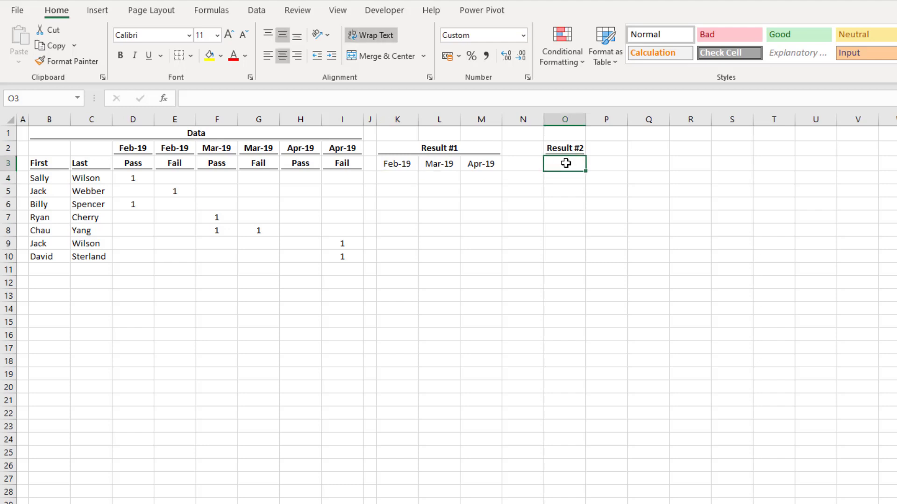
# - Enter =UNIQUE(D2:I2,TRUE) in O3 for the distinct exam date headers
pyautogui.click(472, 95)
pyautogui.write('=U')
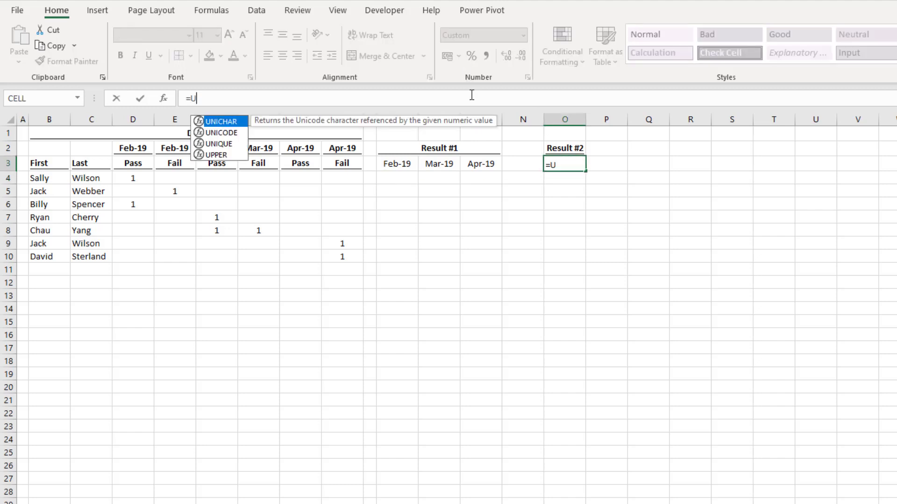
pyautogui.write('NIQUE(')
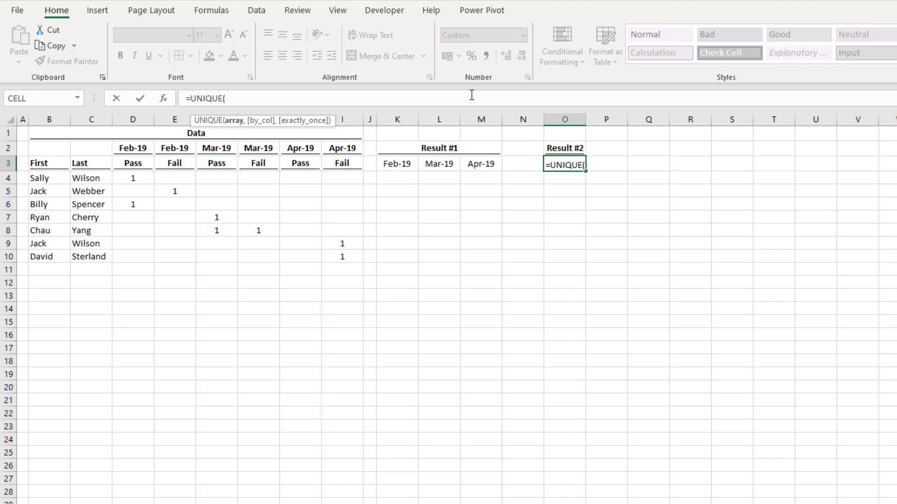
pyautogui.click(133, 148)
pyautogui.moveTo(172, 149); pyautogui.dragTo(334, 148)
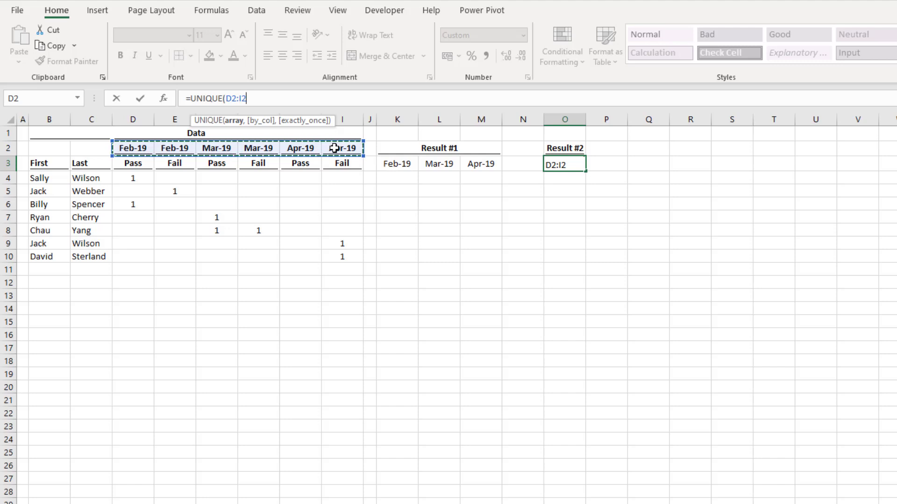
pyautogui.write(',TRUE')
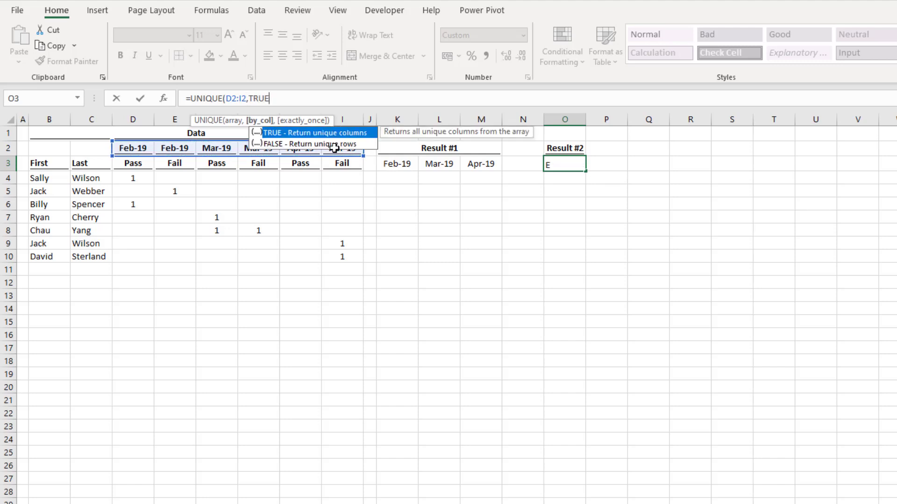
pyautogui.write(')')
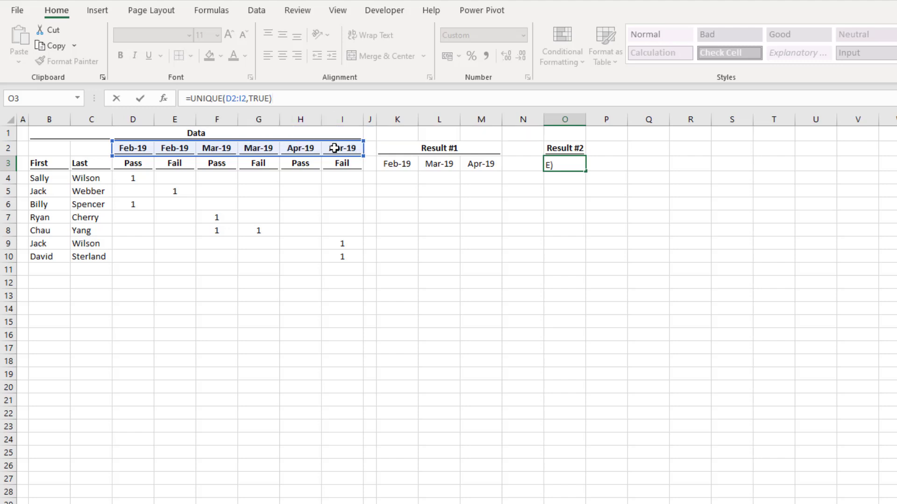
# - Wrap the O3 formula in TRANSPOSE so the dates list down column O
pyautogui.click(193, 98)
pyautogui.write('TRANS')
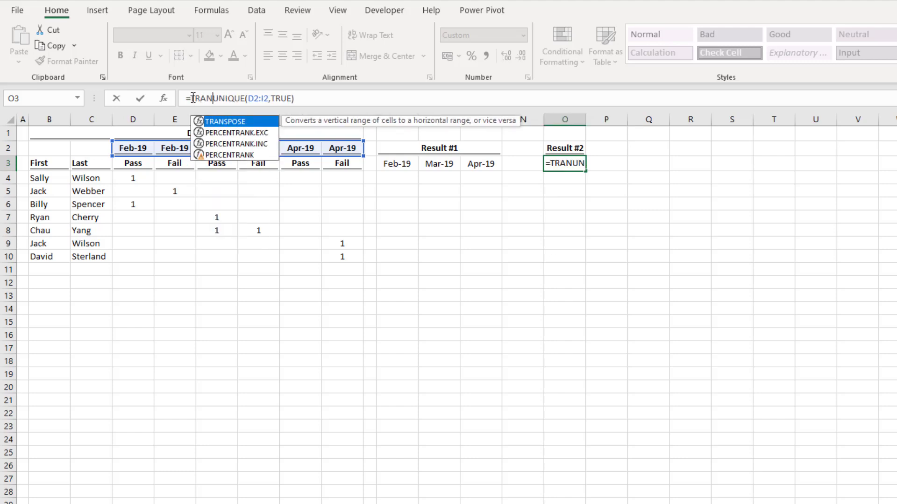
pyautogui.write('POSE(')
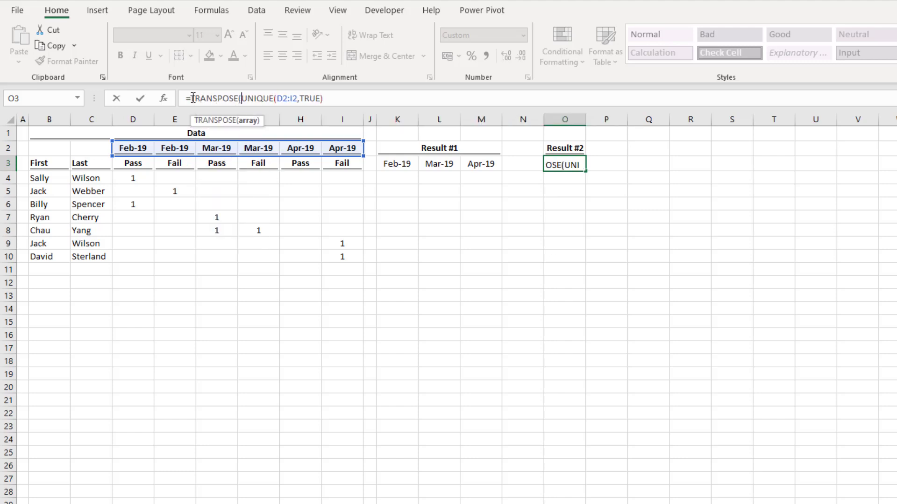
pyautogui.click(405, 90)
pyautogui.write(')')
pyautogui.press('Return')
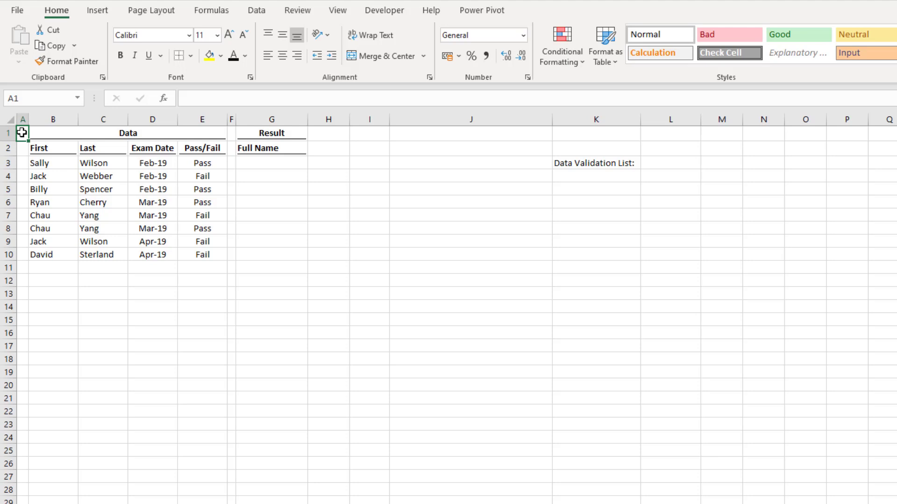
# - Enter =UNIQUE(C3:C10&", "&B3:B10) in G3 to spill seven Last, First names
pyautogui.click(250, 161)
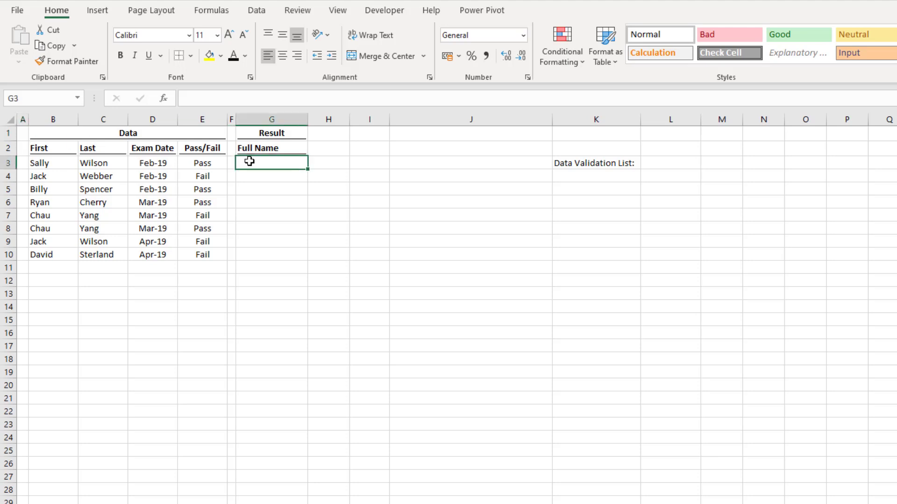
pyautogui.write('=')
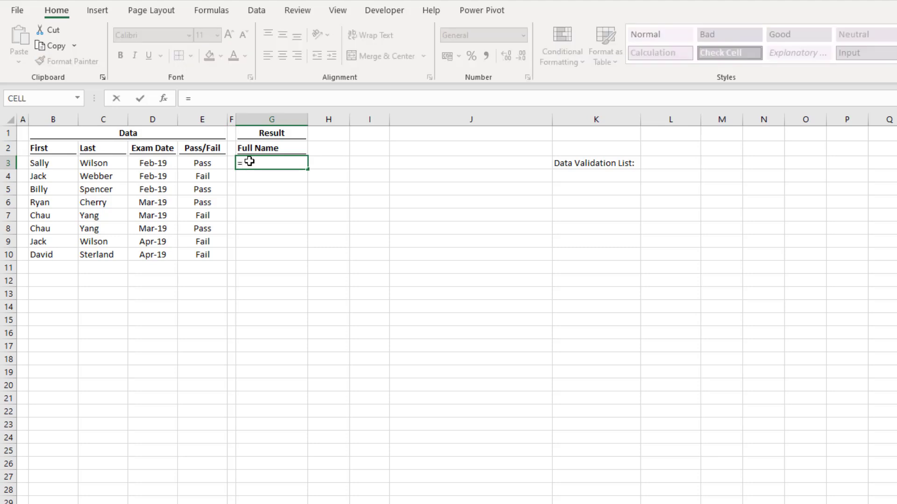
pyautogui.write('UNIQUE(')
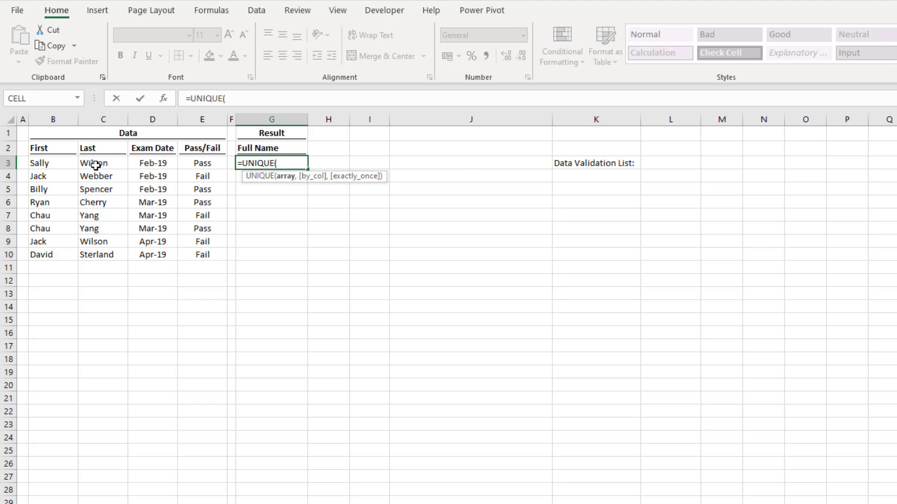
pyautogui.moveTo(94, 167); pyautogui.dragTo(97, 254)
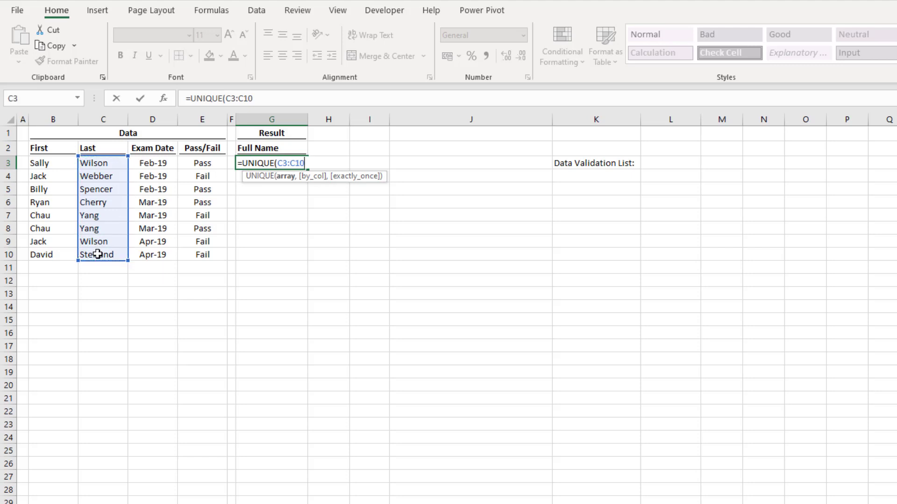
pyautogui.write('&", "&')
pyautogui.moveTo(54, 165); pyautogui.dragTo(54, 251)
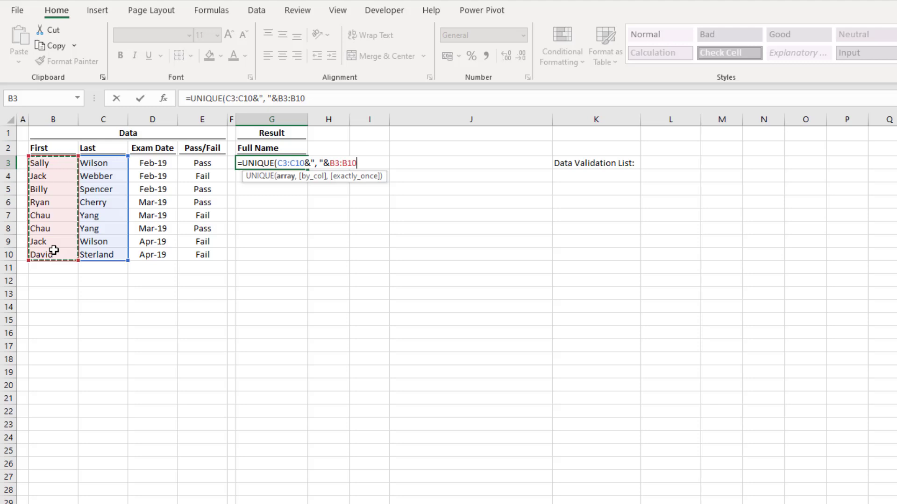
pyautogui.write(')')
pyautogui.press('Return')
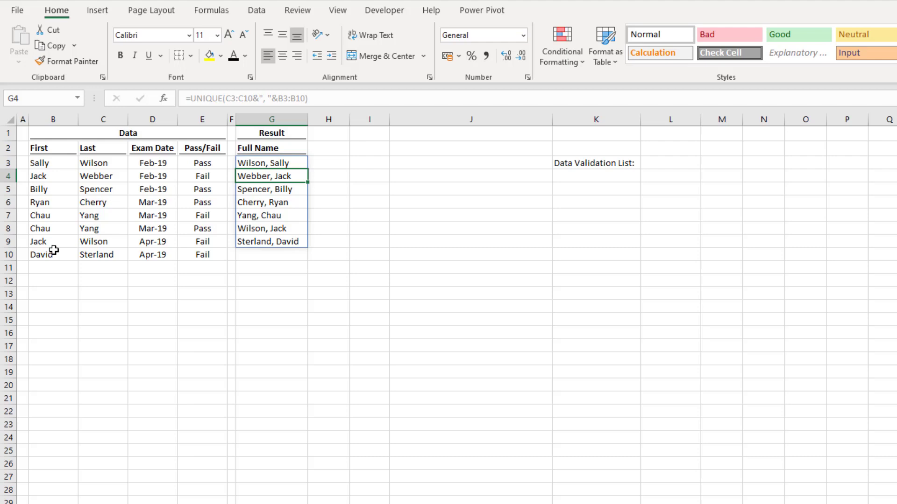
pyautogui.click(270, 161)
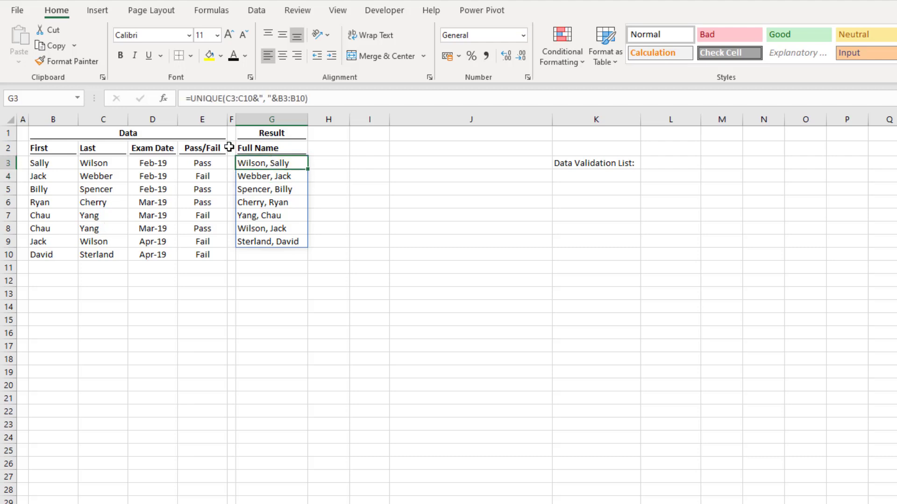
pyautogui.click(190, 99)
pyautogui.write('SOR')
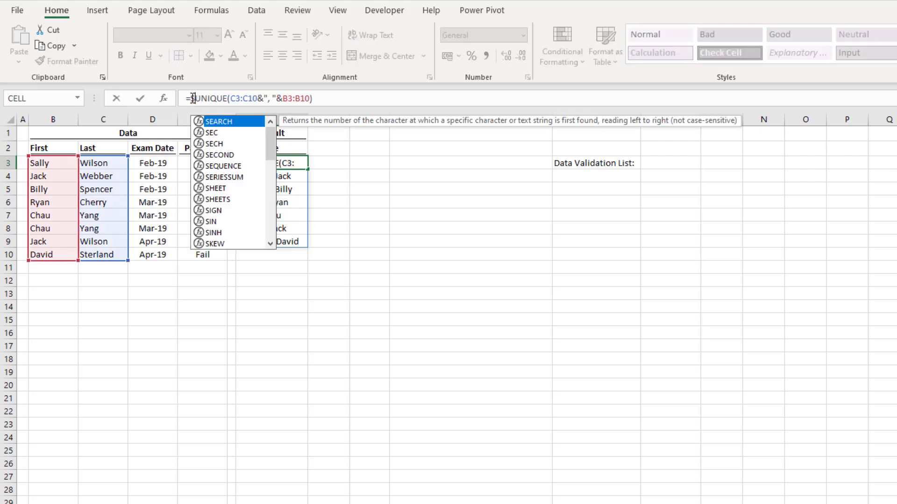
pyautogui.write('T(')
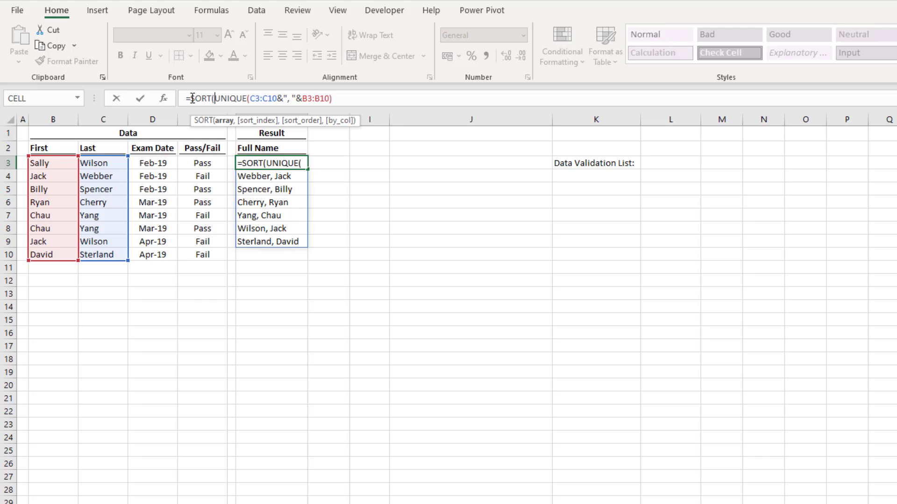
pyautogui.click(340, 98)
pyautogui.write(')')
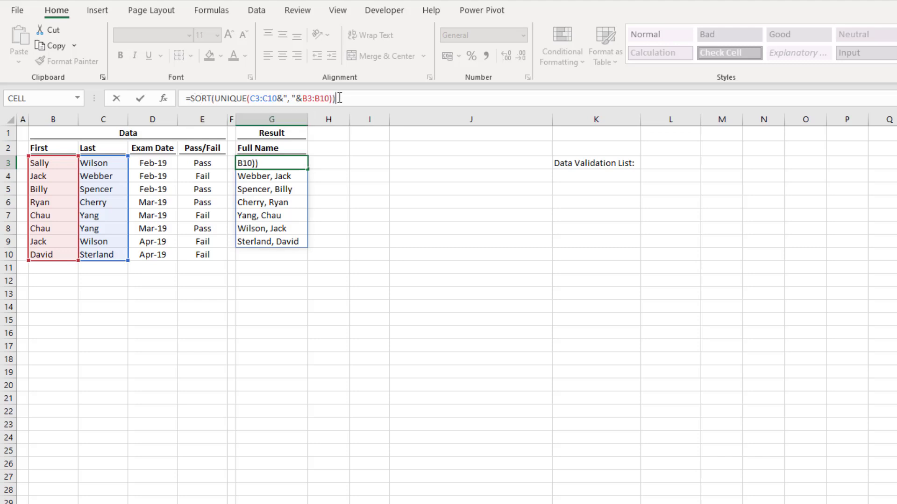
pyautogui.press('Return')
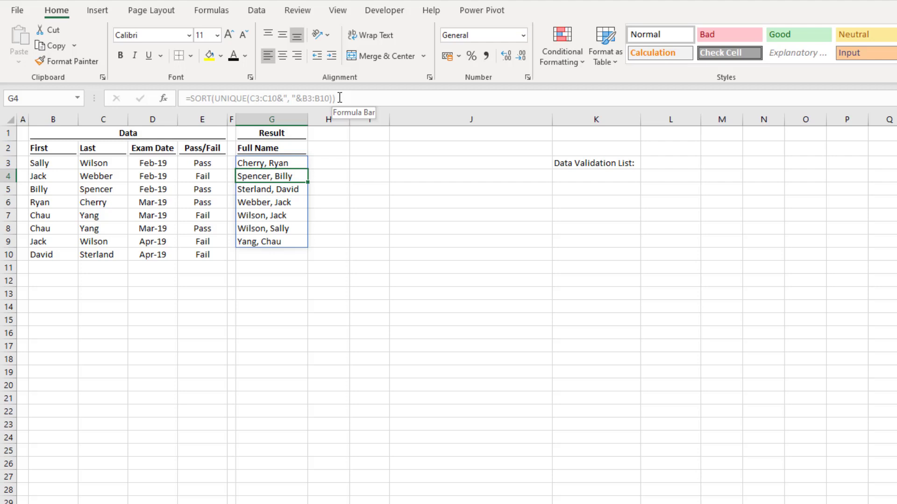
pyautogui.click(663, 163)
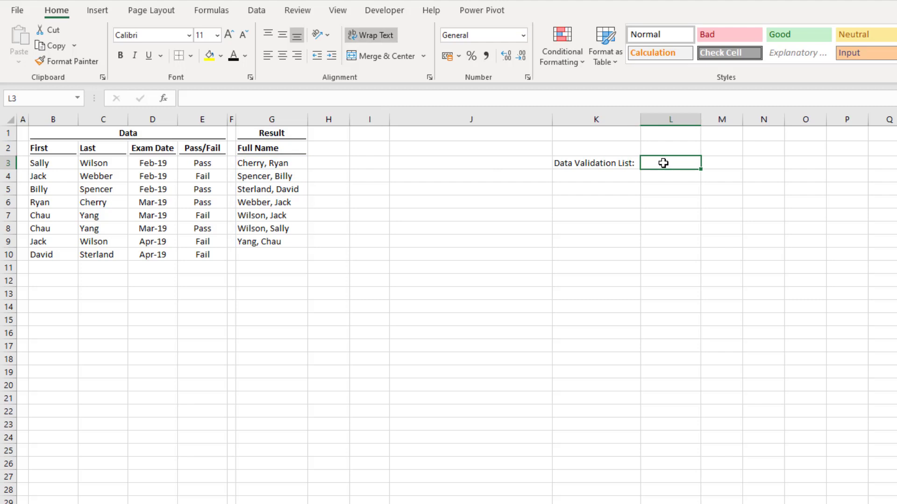
# - Give L3 a List data validation sourced from the spilled range =$G$3#
pyautogui.click(261, 12)
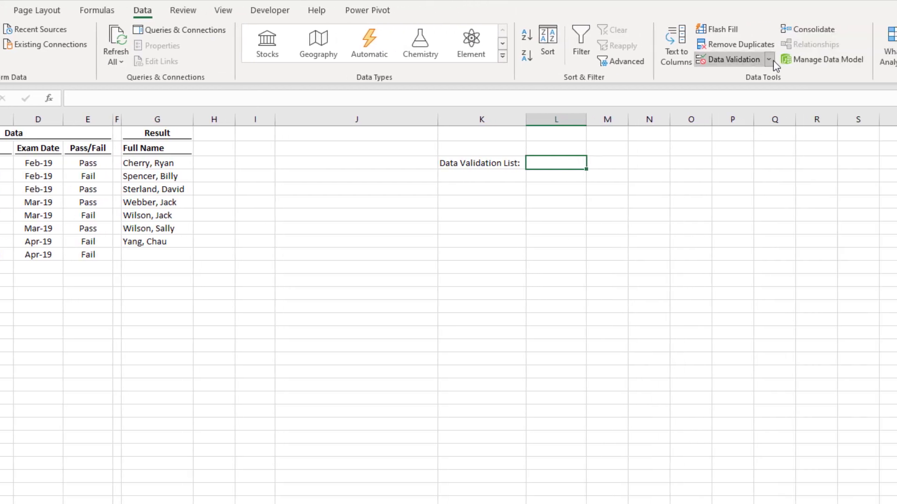
pyautogui.click(883, 59)
pyautogui.click(886, 75)
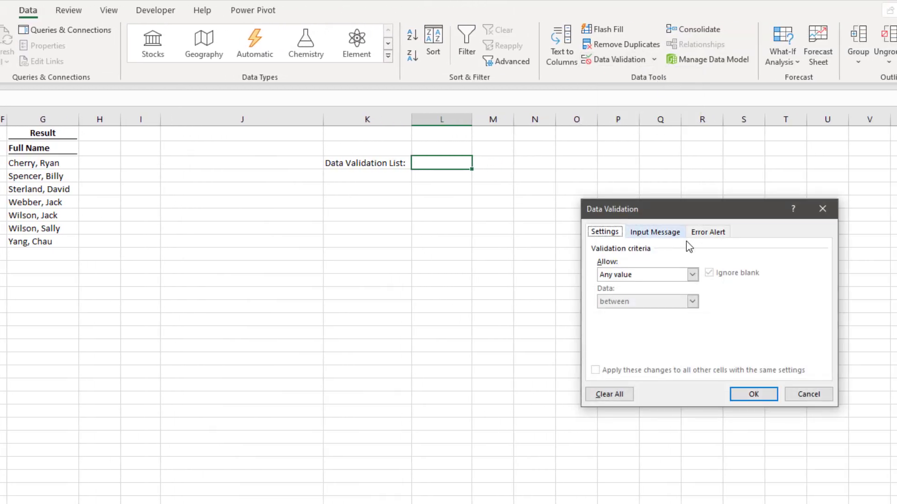
pyautogui.moveTo(686, 206); pyautogui.dragTo(304, 211)
pyautogui.click(310, 281)
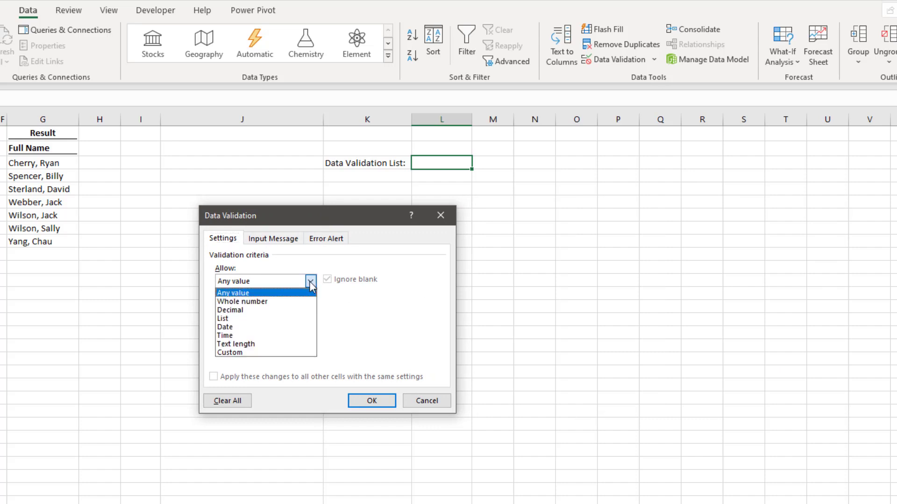
pyautogui.click(274, 319)
pyautogui.click(274, 334)
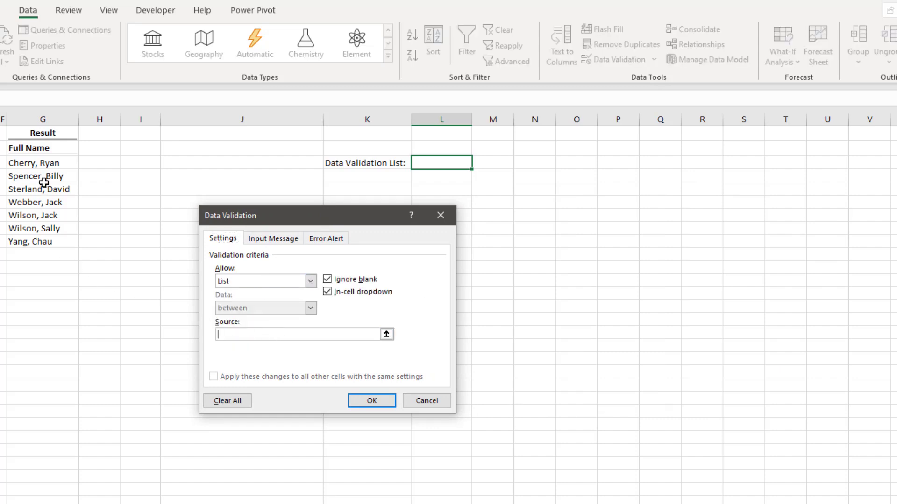
pyautogui.click(38, 165)
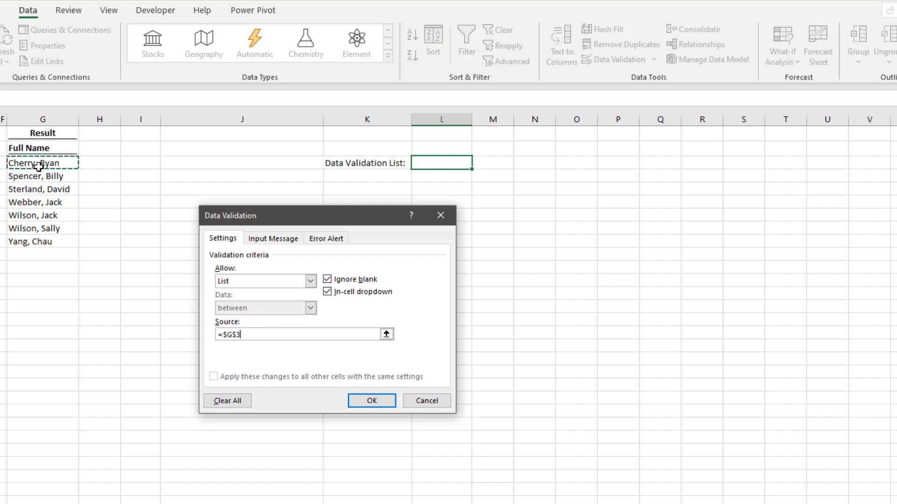
pyautogui.write('#')
pyautogui.click(380, 400)
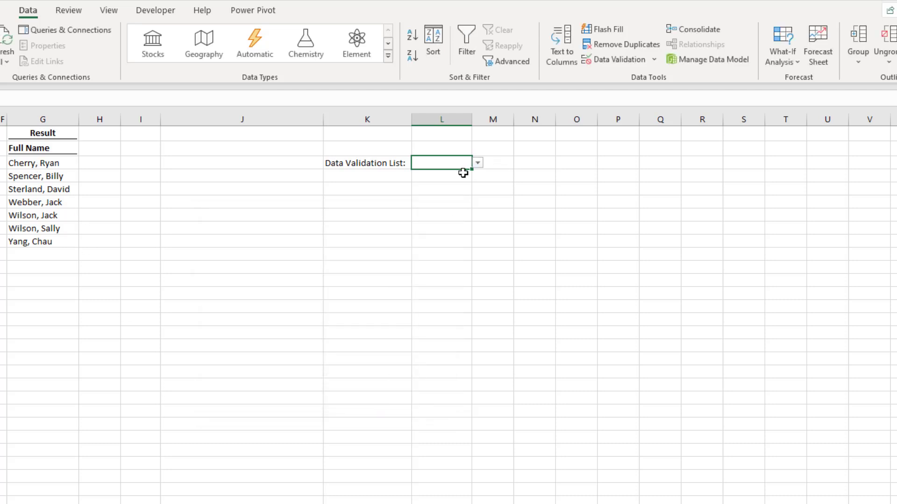
# - Pick Spencer, Billy, then Wilson, Jack, then Spencer, Billy again from L3's dropdown
pyautogui.click(478, 163)
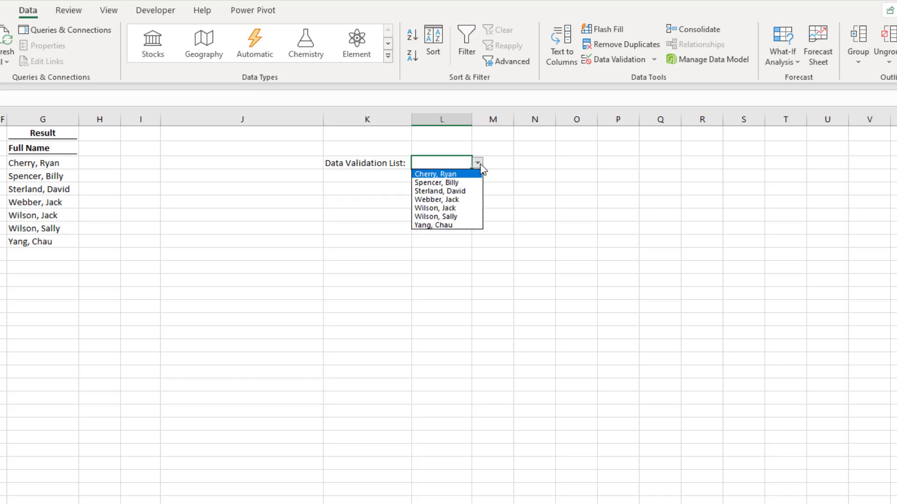
pyautogui.click(462, 183)
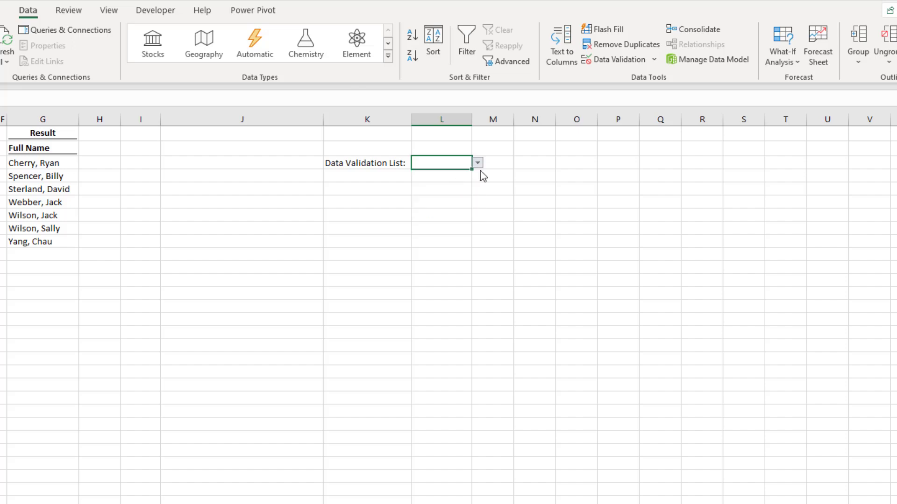
pyautogui.click(478, 163)
pyautogui.click(452, 208)
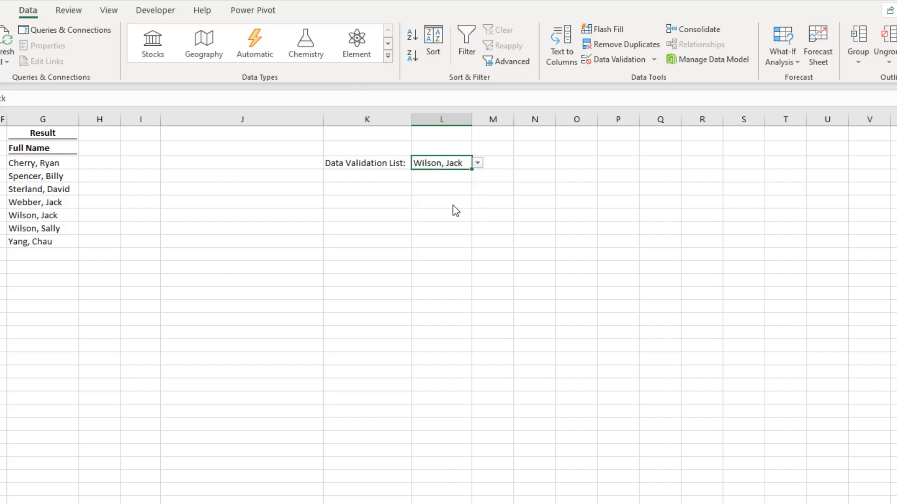
pyautogui.click(478, 166)
pyautogui.click(459, 182)
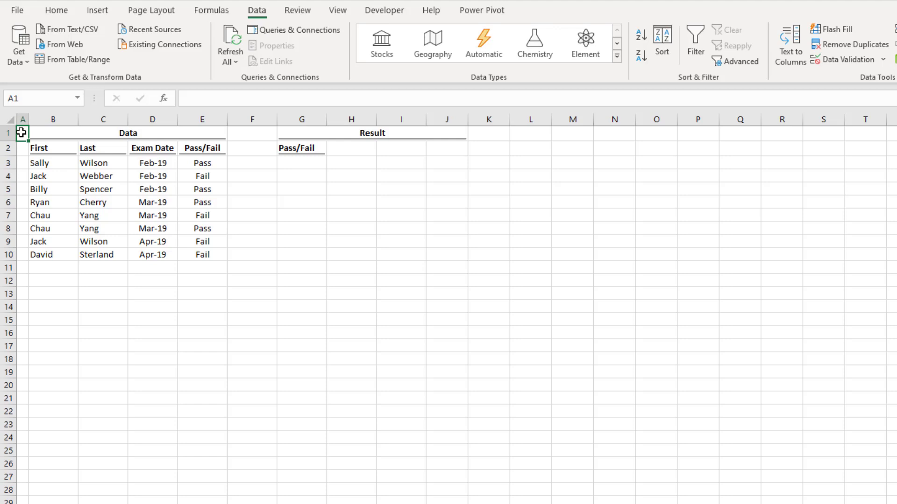
# - Enter =UNIQUE(E3:E10) in G3 so Pass and Fail spill below
pyautogui.click(284, 162)
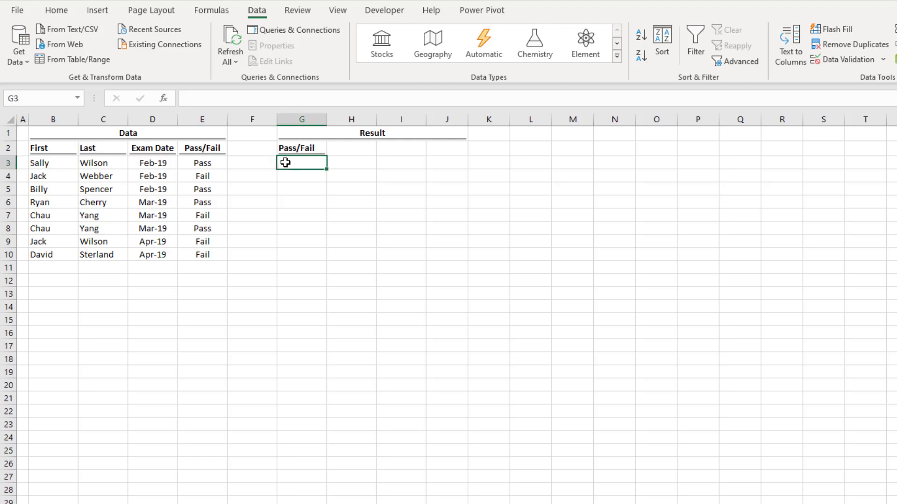
pyautogui.write('U')
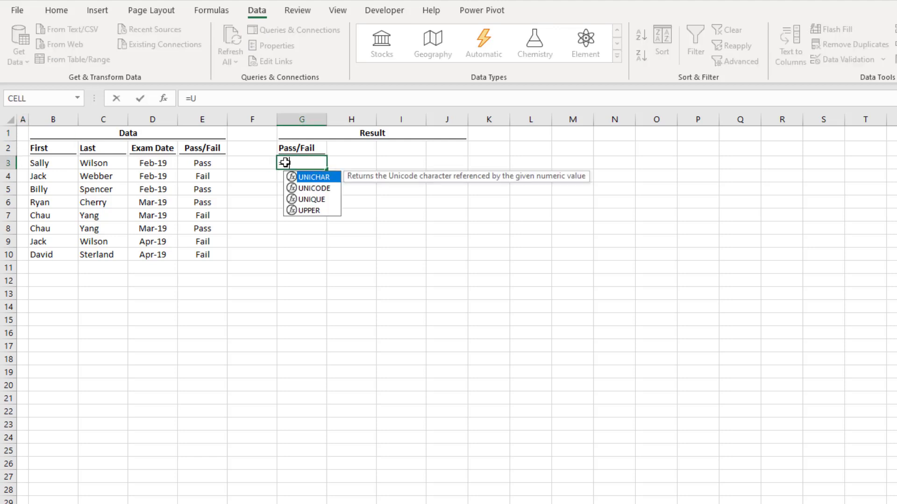
pyautogui.write('NIQUE(')
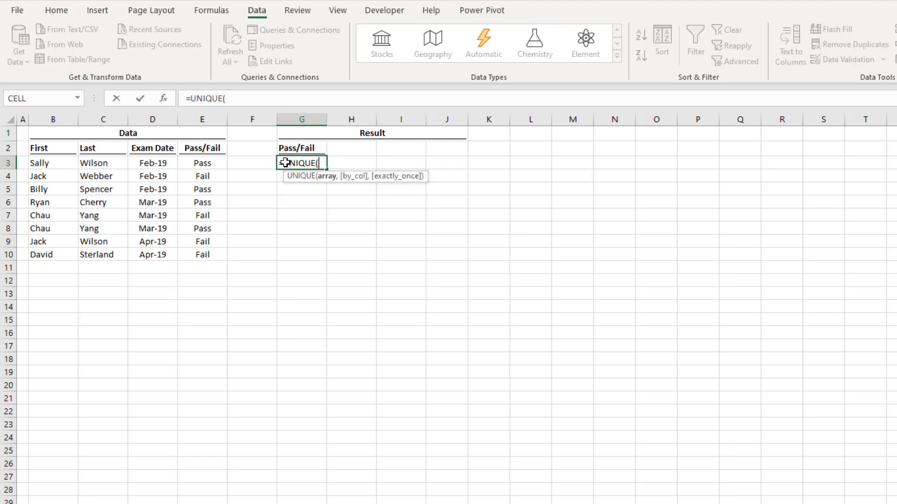
pyautogui.moveTo(210, 163); pyautogui.dragTo(209, 254)
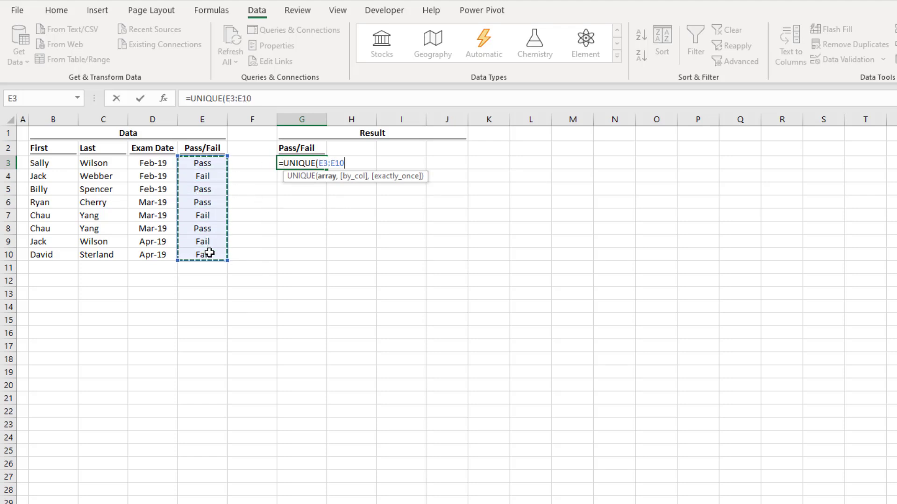
pyautogui.write(')')
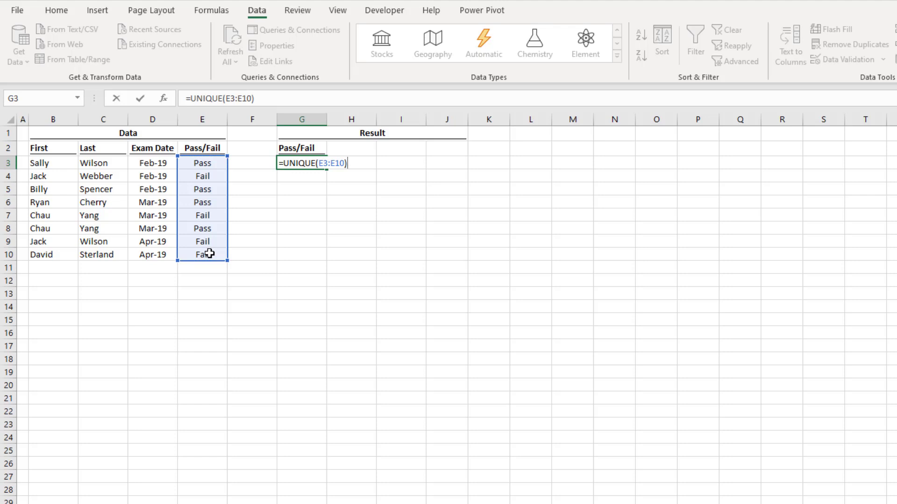
pyautogui.press('Return')
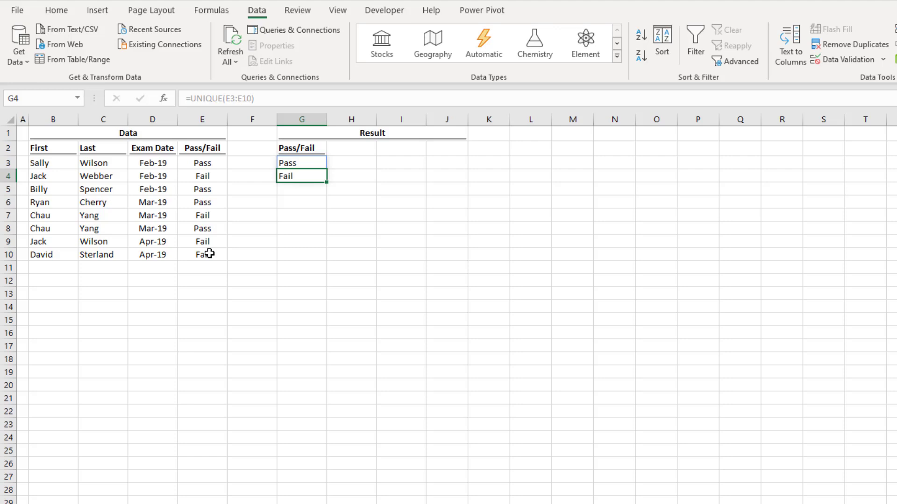
# - Enter =UNIQUE(D3:D10) in H2 to list the distinct exam dates
pyautogui.click(354, 149)
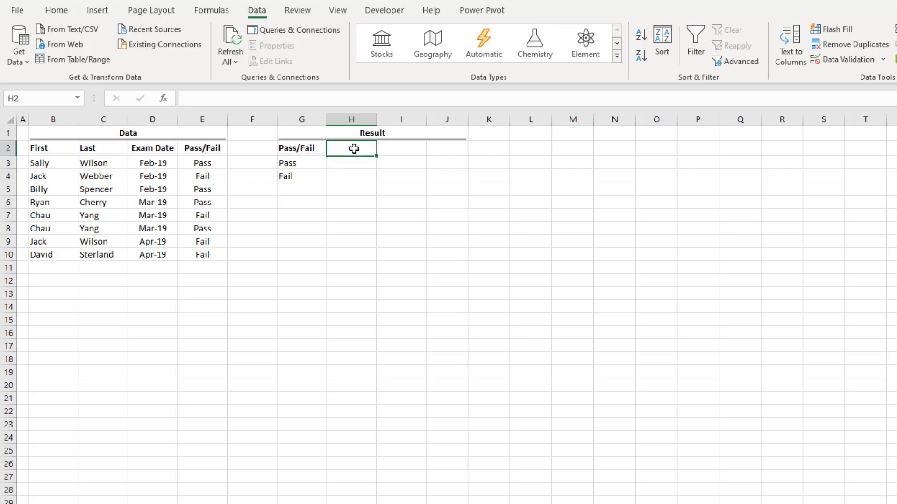
pyautogui.click(344, 96)
pyautogui.write('=')
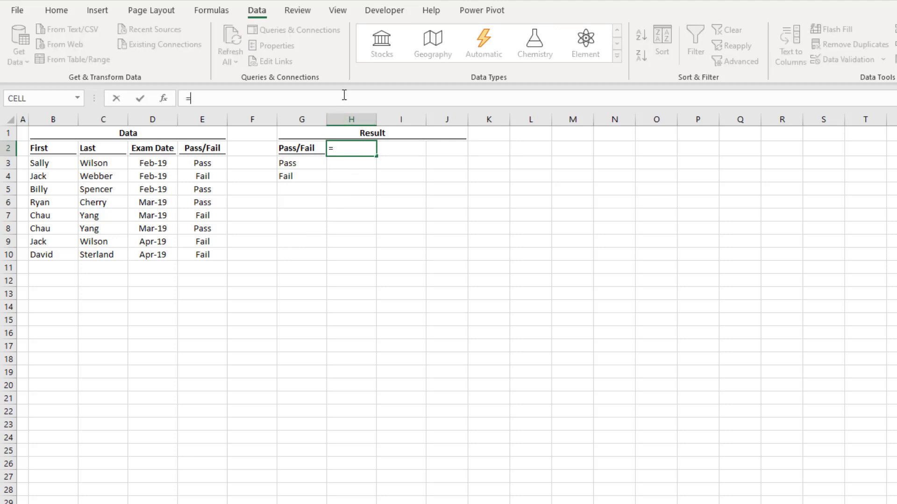
pyautogui.write('UNIQUE')
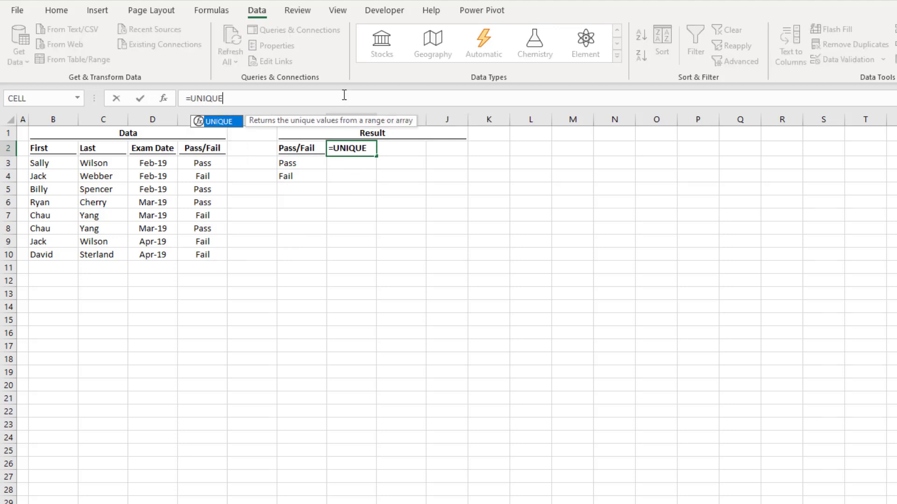
pyautogui.write('(')
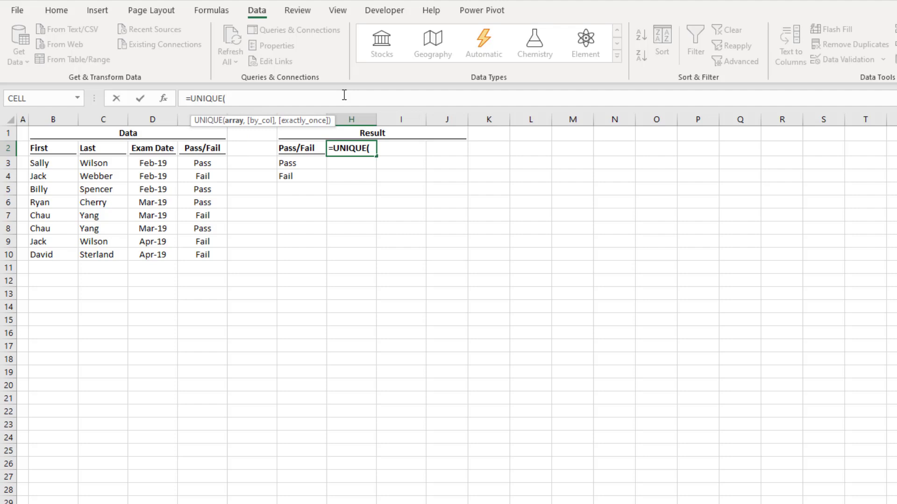
pyautogui.click(156, 162)
pyautogui.moveTo(156, 164); pyautogui.dragTo(159, 255)
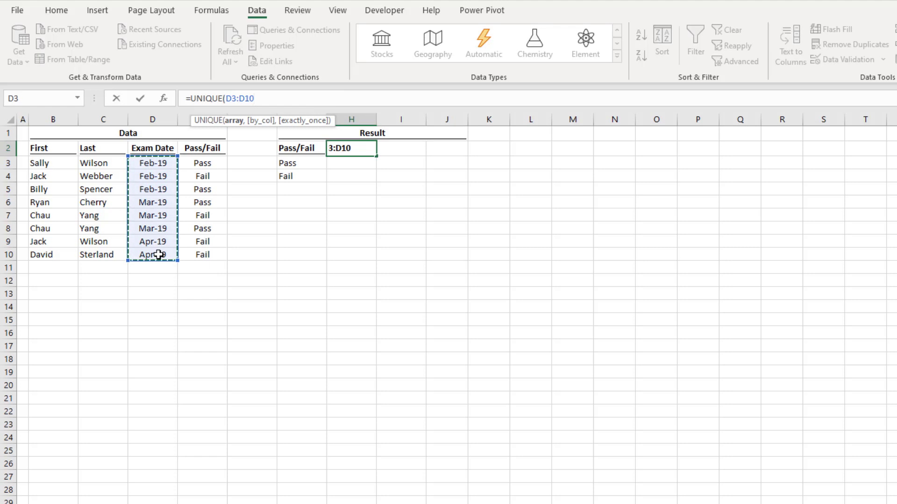
pyautogui.write(')')
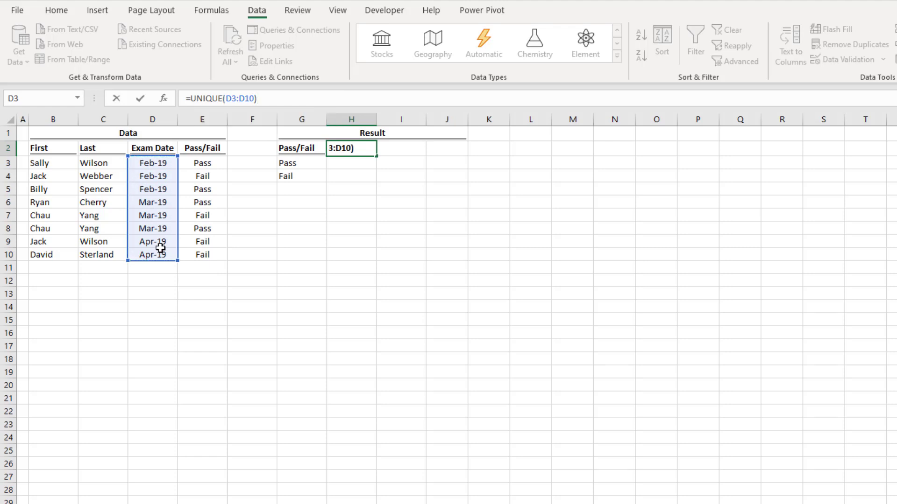
# - Wrap the H2 formula in TRANSPOSE so Feb-19, Mar-19 and Apr-19 run across row 2
pyautogui.click(191, 98)
pyautogui.write('TRANSP')
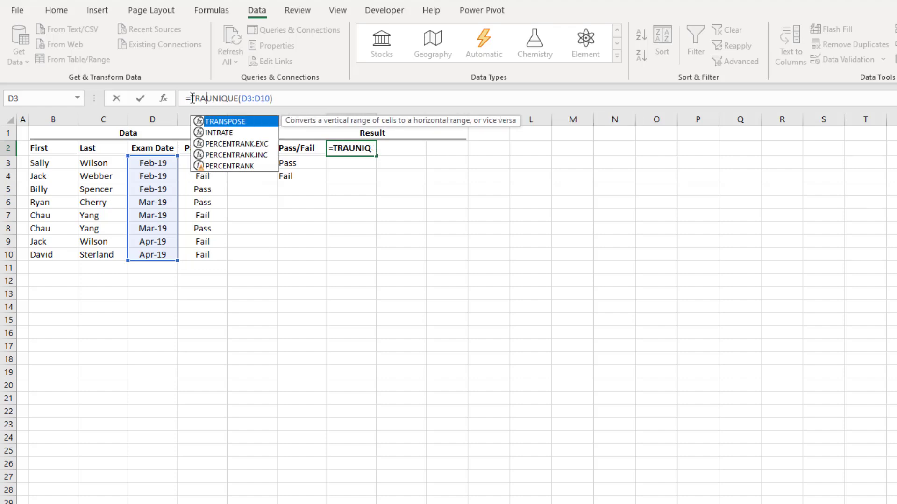
pyautogui.write('OSE(')
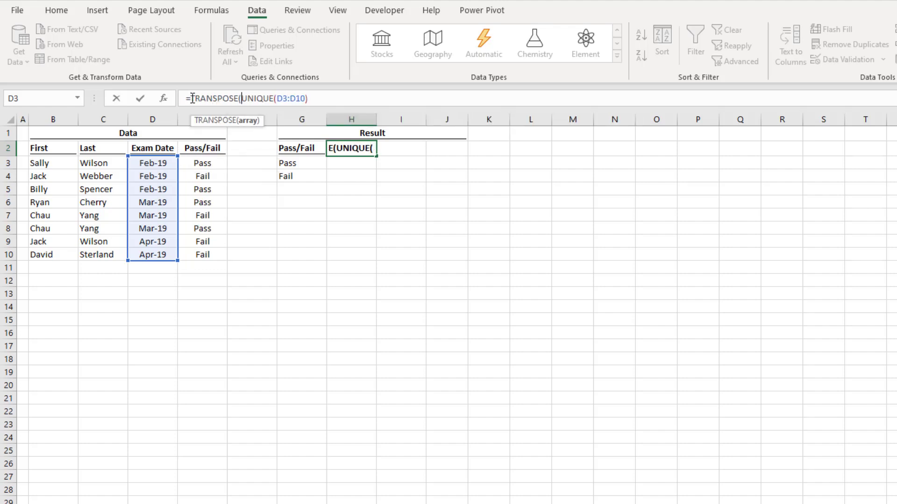
pyautogui.click(323, 98)
pyautogui.write(')')
pyautogui.press('Return')
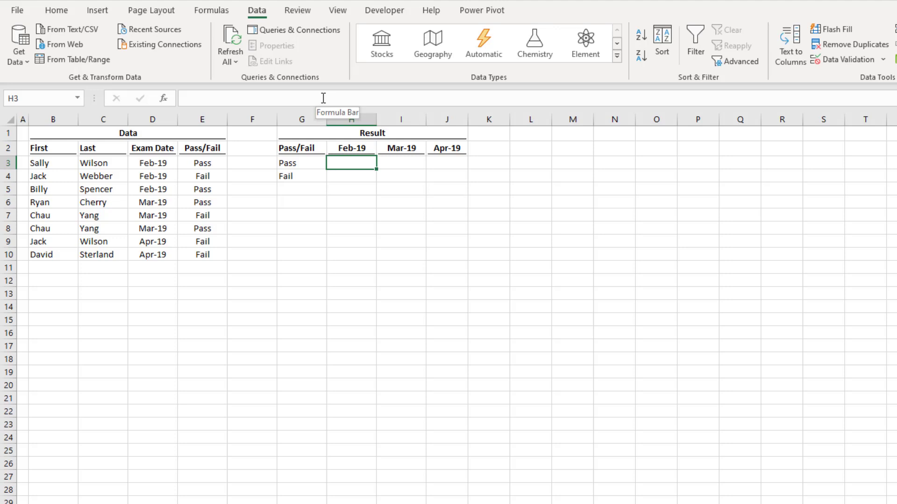
# - Enter =COUNTIFS(E3:E10,G3#,D3:D10,H2#) in H3 to spill Pass/Fail counts per date
pyautogui.write('=')
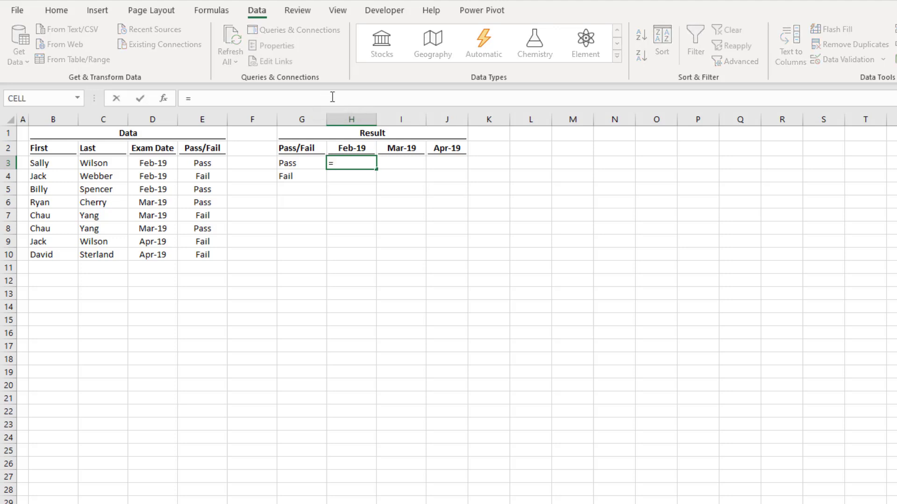
pyautogui.write('COUNTIFS')
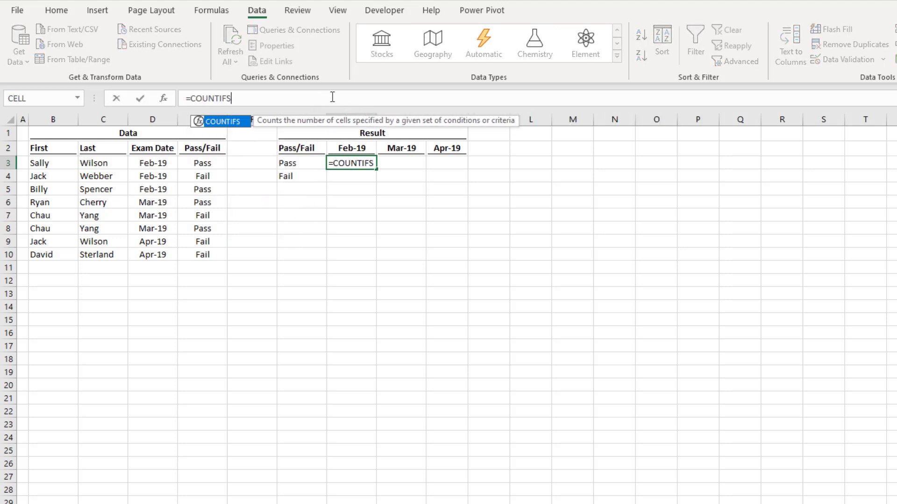
pyautogui.write('(')
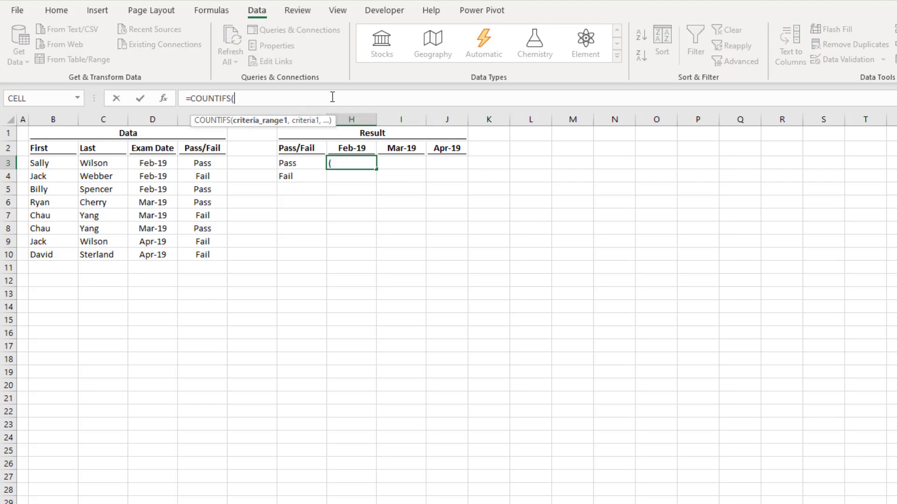
pyautogui.moveTo(207, 163); pyautogui.dragTo(200, 254)
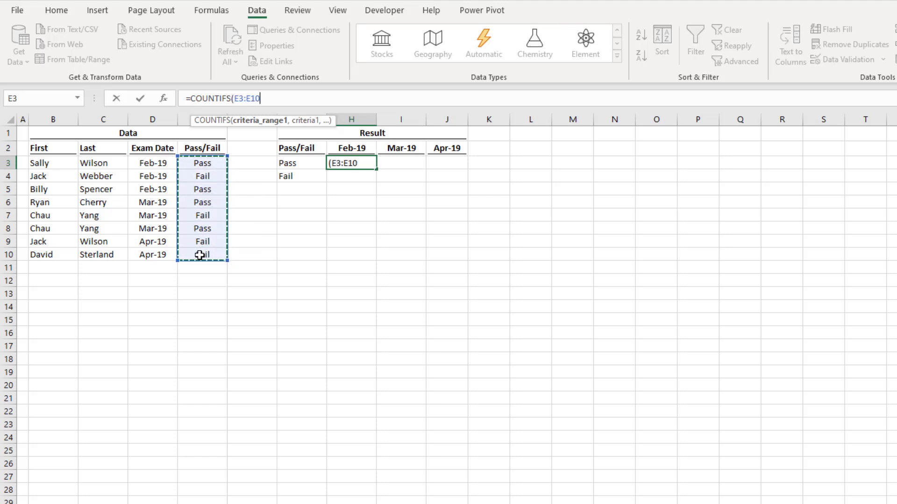
pyautogui.write(',')
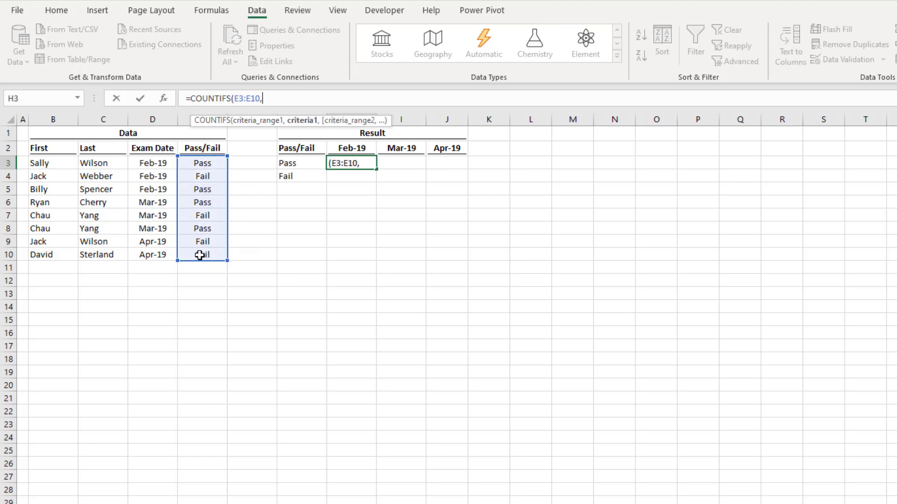
pyautogui.click(295, 164)
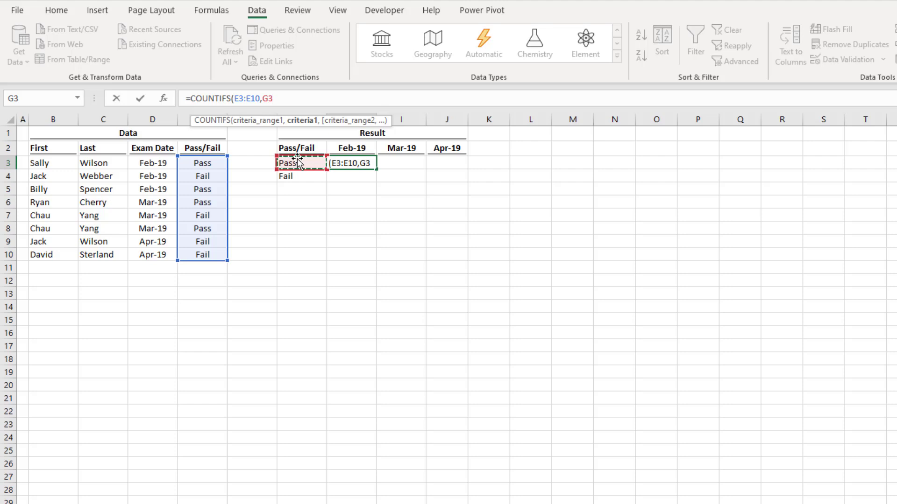
pyautogui.write('#')
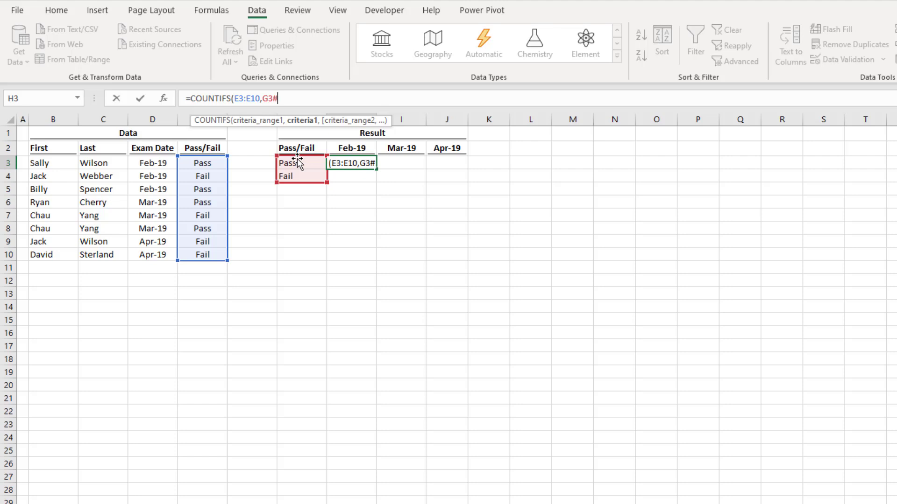
pyautogui.write(',')
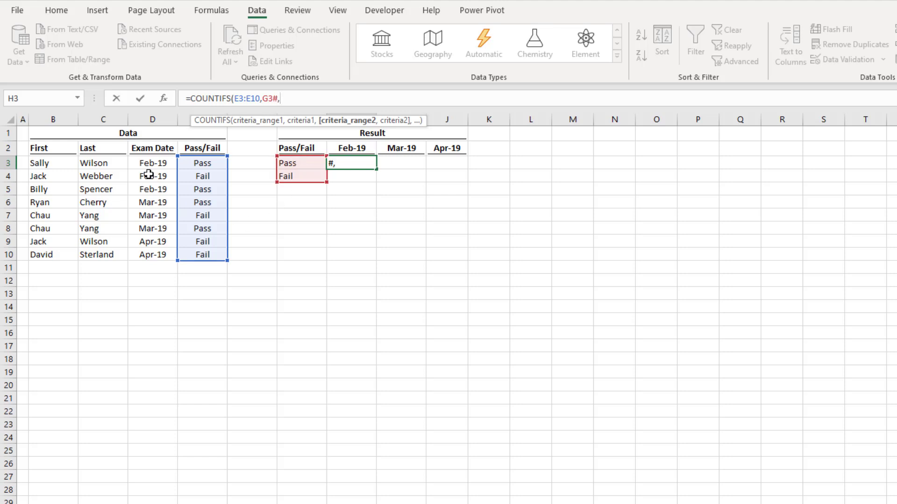
pyautogui.moveTo(150, 164); pyautogui.dragTo(141, 250)
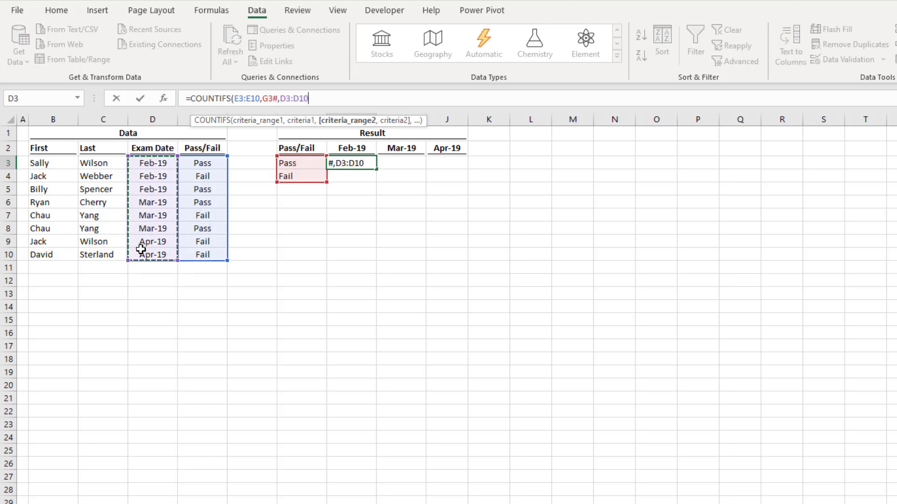
pyautogui.write(',')
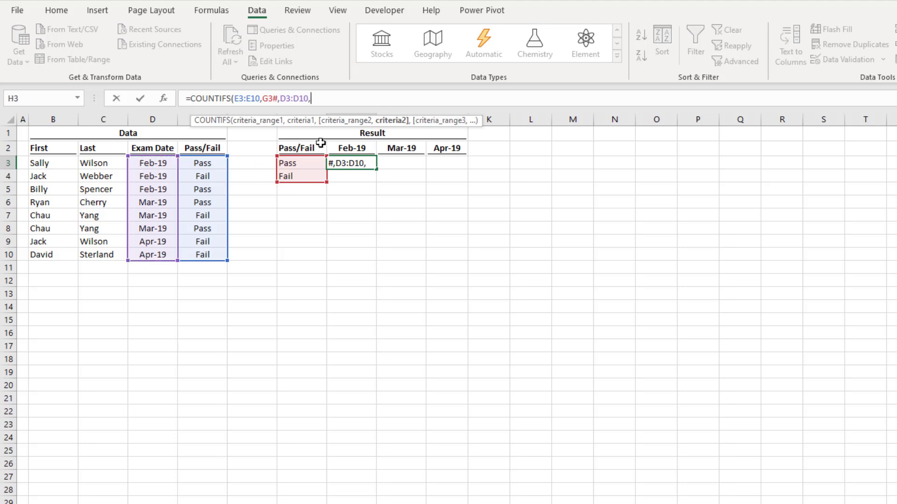
pyautogui.click(346, 151)
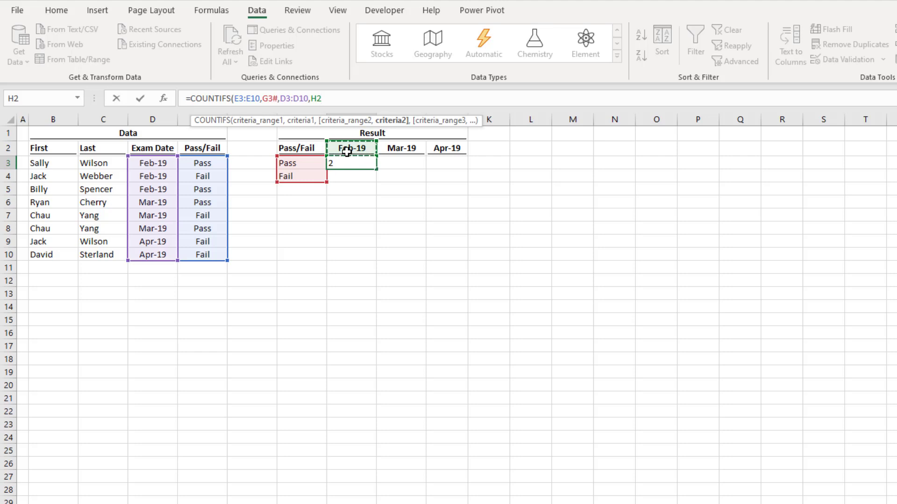
pyautogui.write('#')
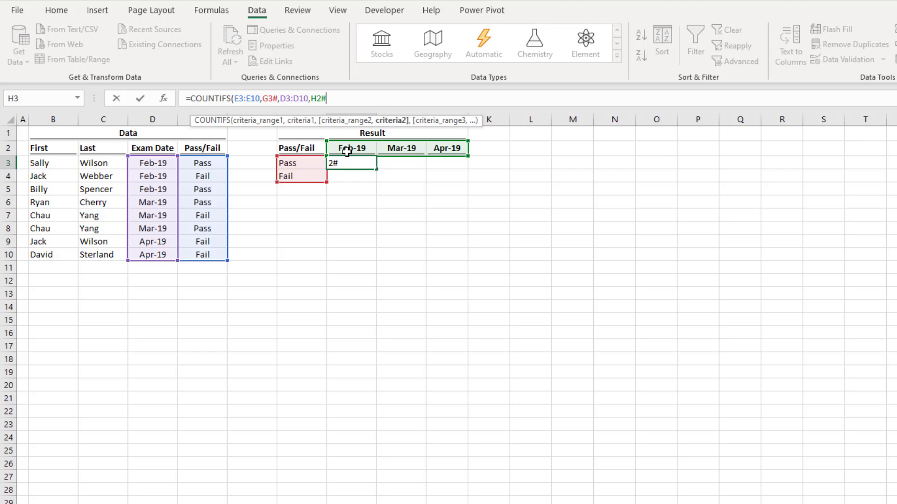
pyautogui.write(')')
pyautogui.press('Return')
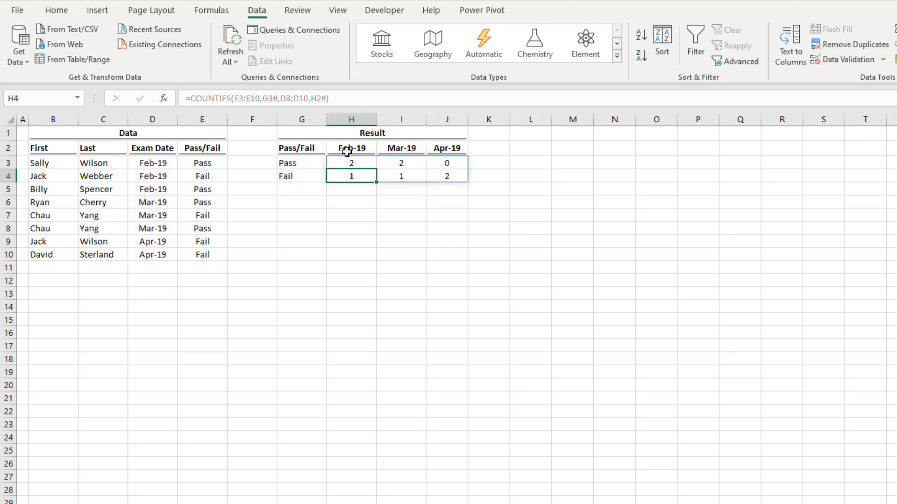